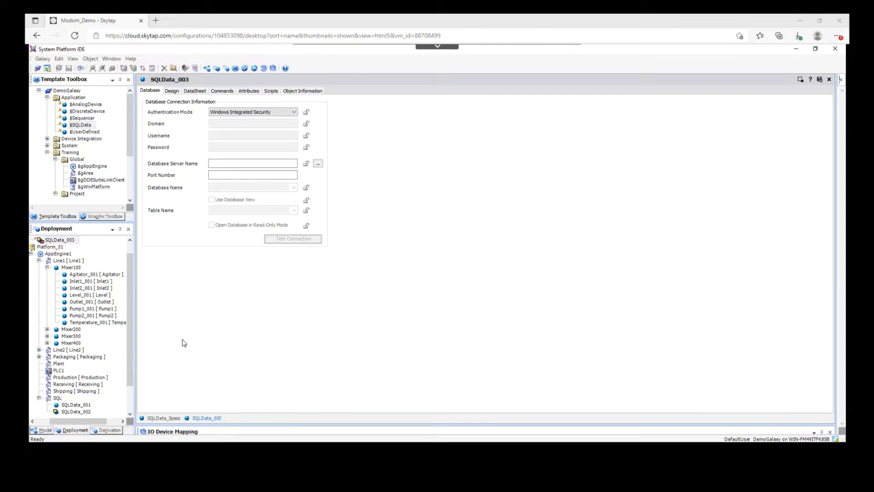
# Open the Windows Start menu to reach Microsoft SQL Server Tools 18.
pyautogui.press('super')
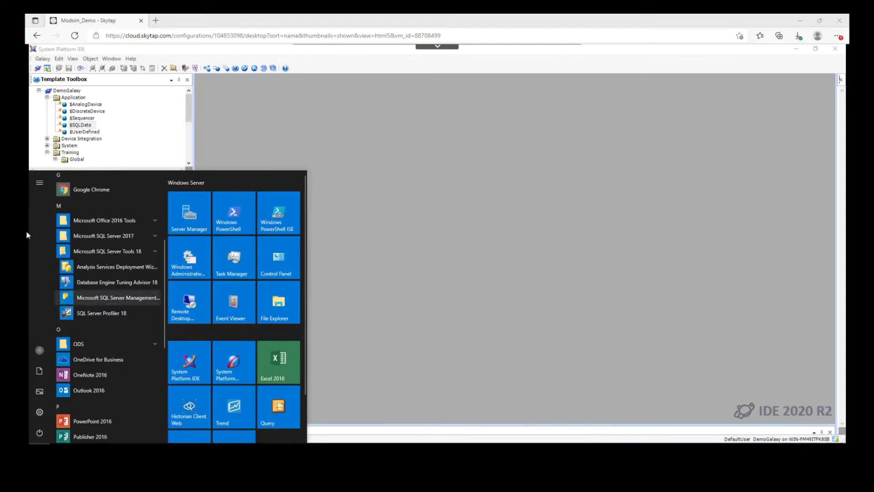
# Launch SSMS, expand Databases > Specs > Tables, and bring up dbo.Sheet1's context menu.
pyautogui.click(138, 297)
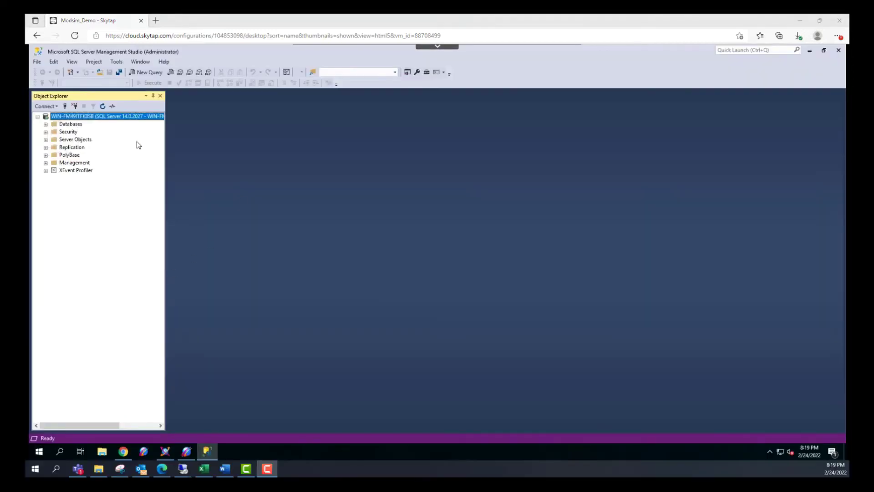
pyautogui.click(45, 123)
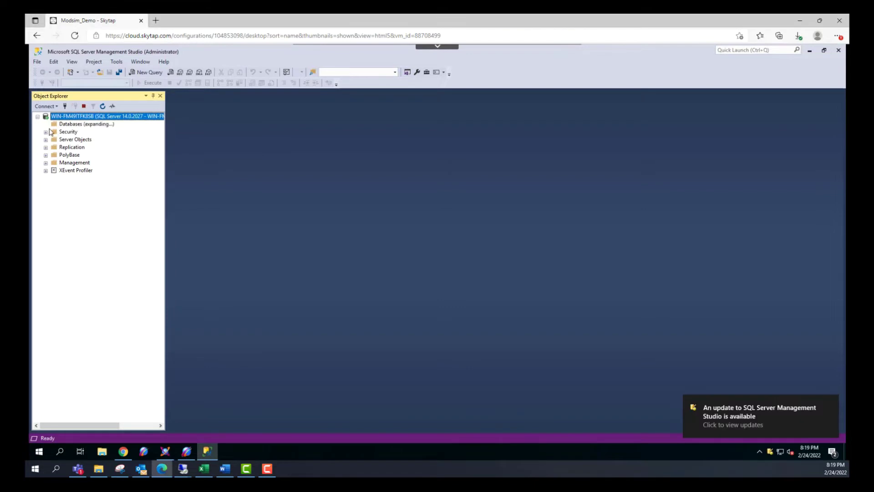
pyautogui.click(54, 186)
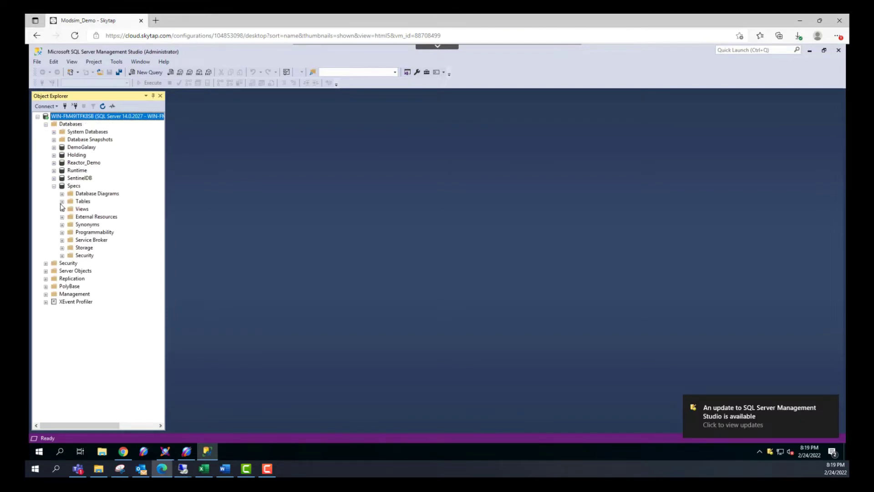
pyautogui.click(62, 202)
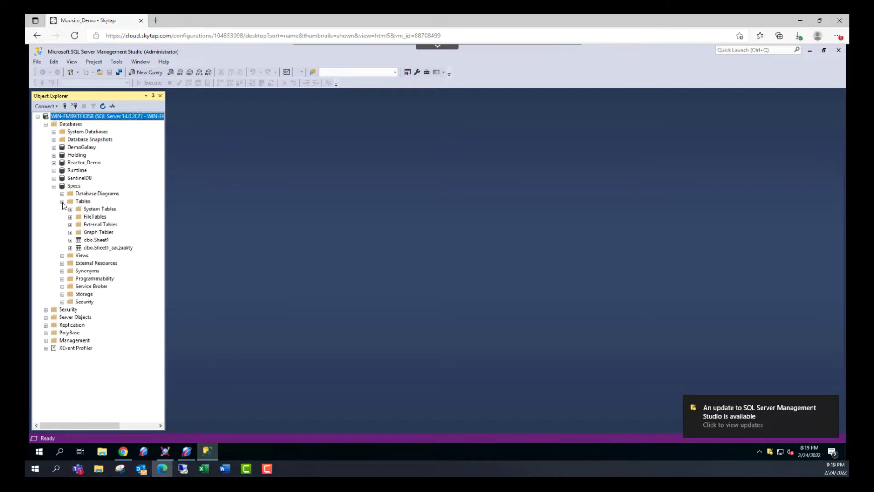
pyautogui.click(103, 241)
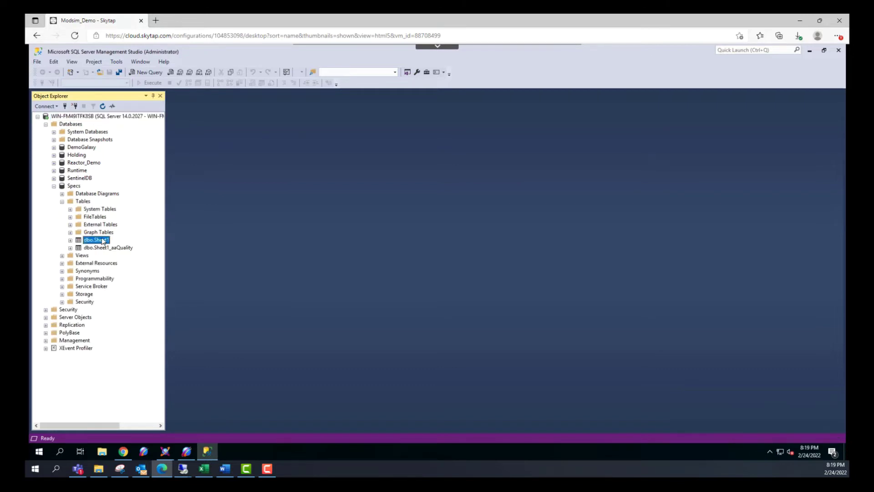
pyautogui.rightClick(100, 244)
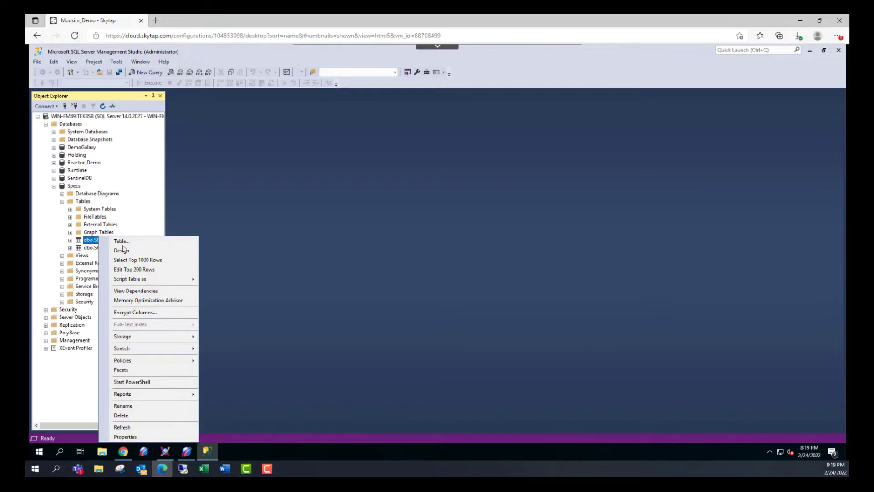
# Review dbo.Sheet1's top 200 rows for editing, then minimize Management Studio.
pyautogui.click(132, 276)
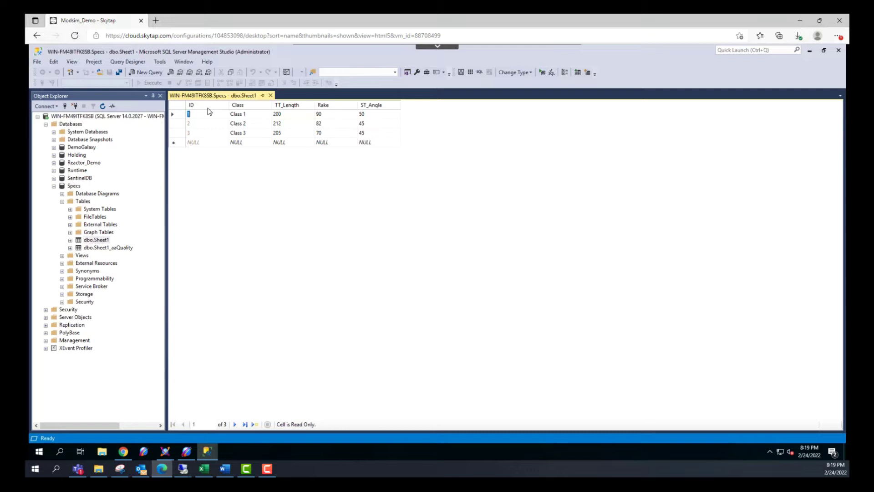
pyautogui.click(810, 51)
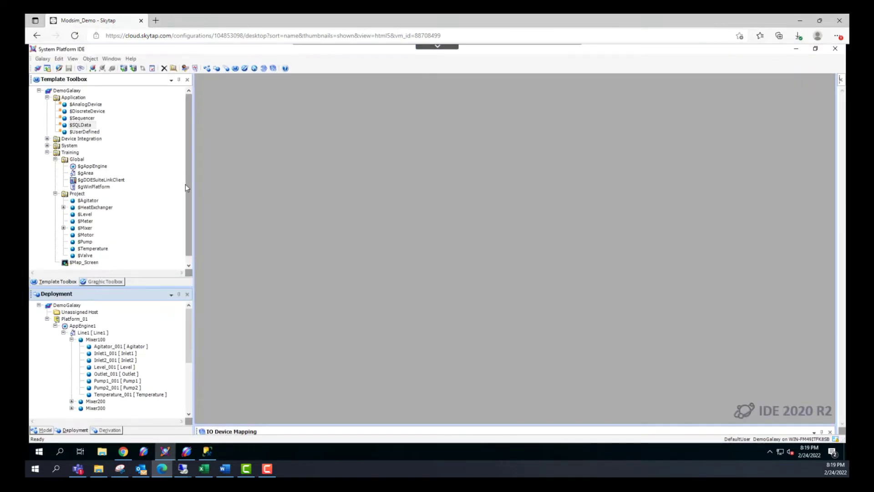
# Create a new $SQLData instance named SQLData_Specs.
pyautogui.rightClick(79, 127)
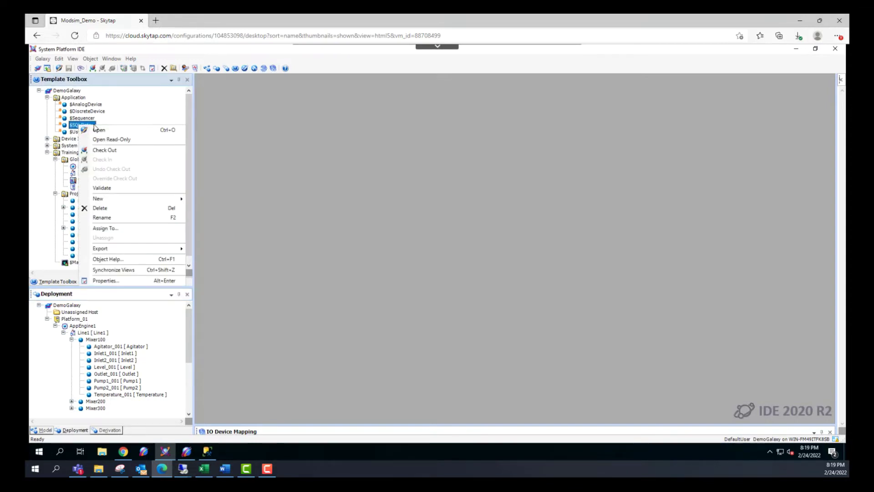
pyautogui.moveTo(117, 203)
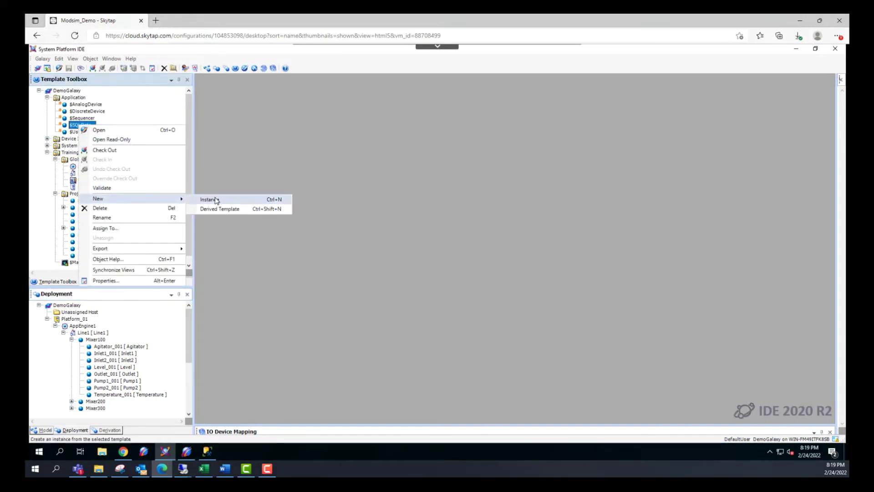
pyautogui.click(215, 198)
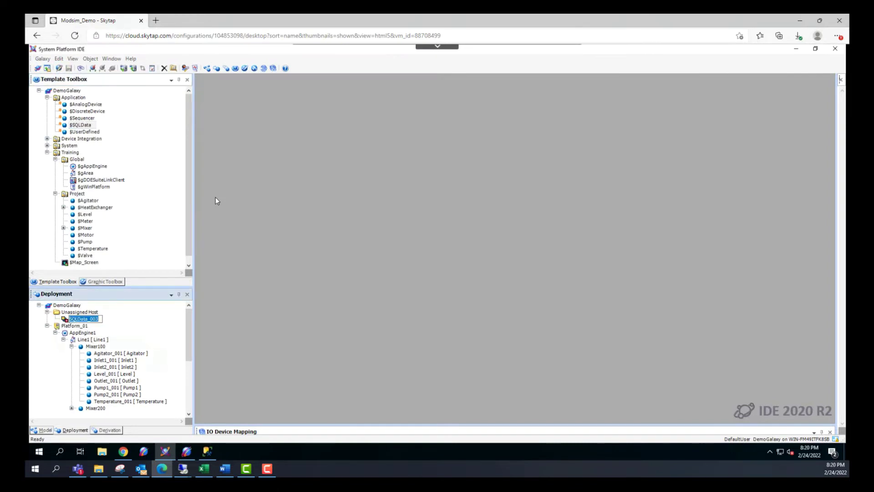
pyautogui.press('End')
pyautogui.press('BackSpace')
pyautogui.press('BackSpace')
pyautogui.write('Specs')
pyautogui.press('Return')
# Assign SQLData_Specs to the SQL area in Deployment and open its editor.
pyautogui.moveTo(66, 320); pyautogui.dragTo(116, 340)
pyautogui.scroll(-1, 125, 349)
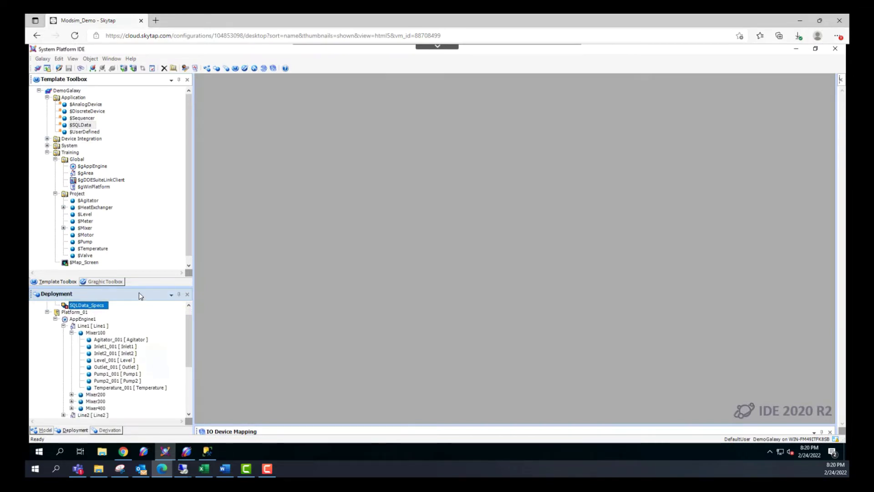
pyautogui.moveTo(141, 287); pyautogui.dragTo(141, 224)
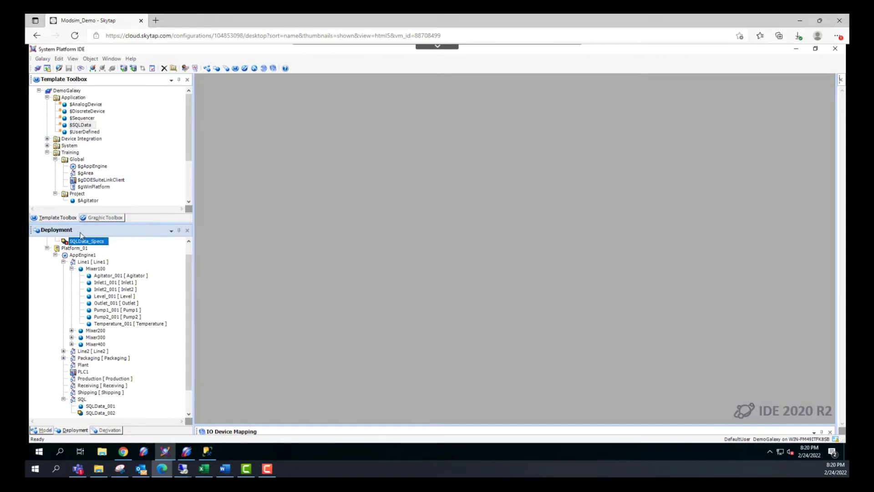
pyautogui.moveTo(65, 243); pyautogui.dragTo(80, 403)
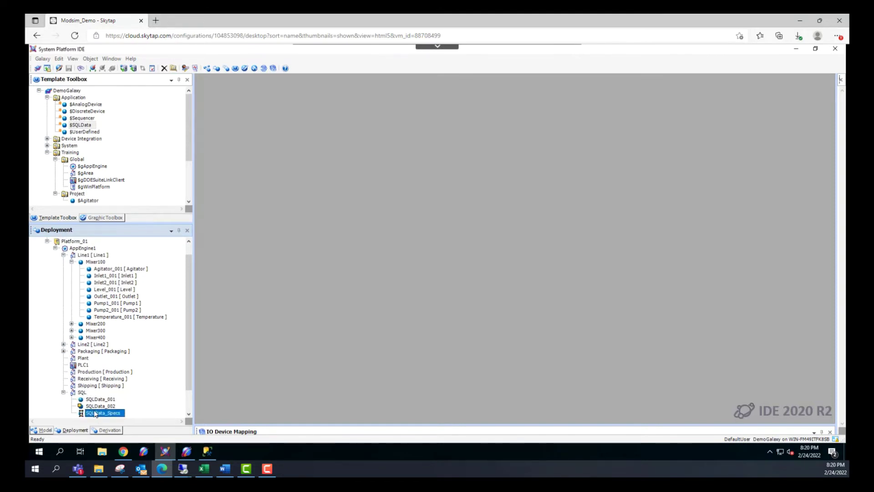
pyautogui.doubleClick(95, 413)
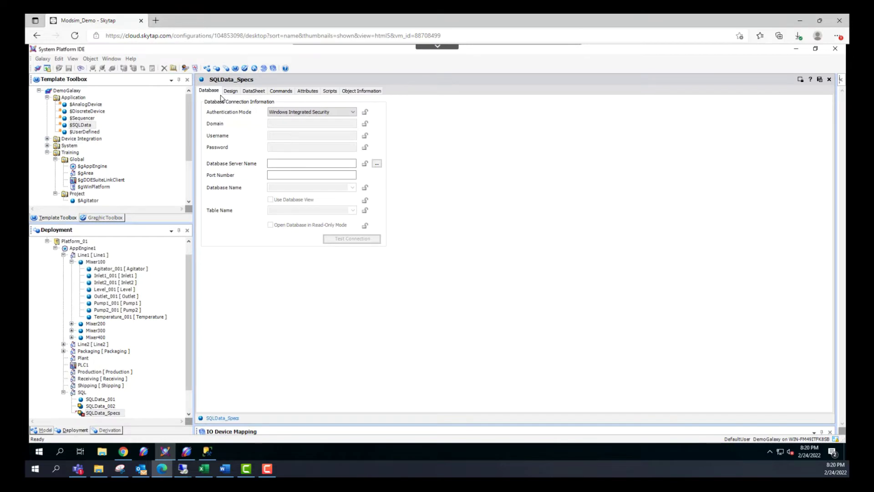
# Set server localhost, database Specs and table dbo.Sheet1, then test the connection successfully.
pyautogui.click(307, 164)
pyautogui.write('l')
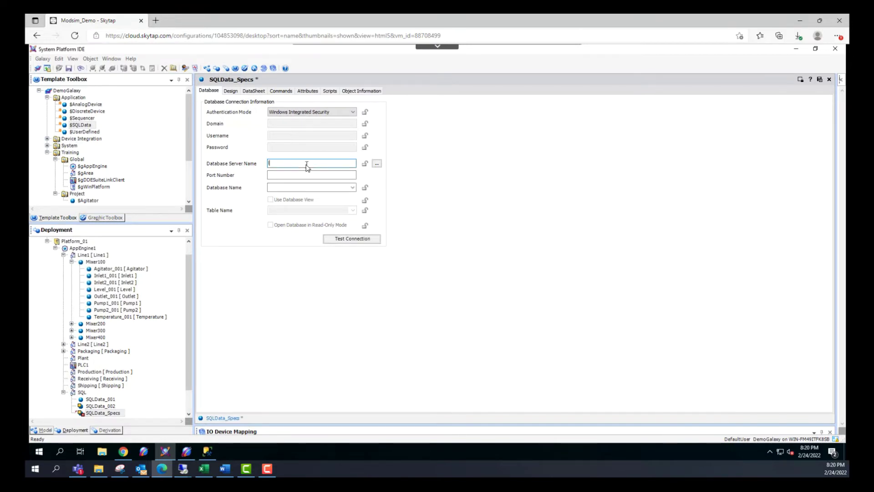
pyautogui.write('ocalhost')
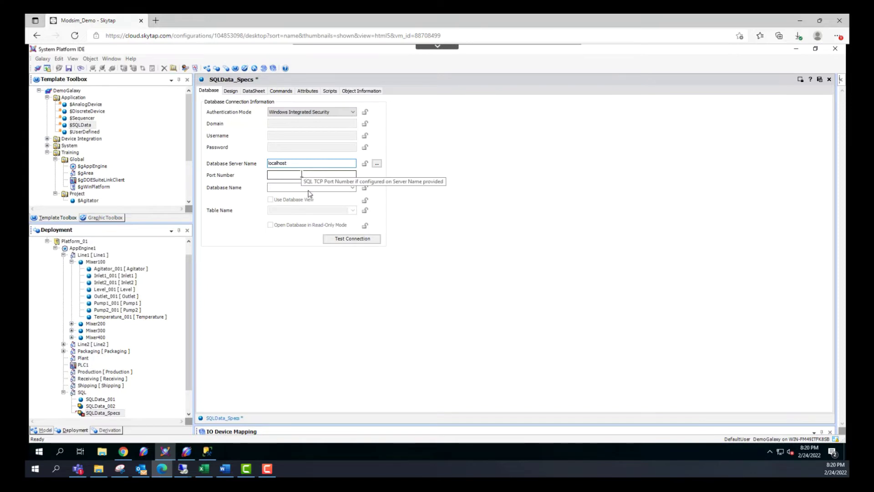
pyautogui.click(310, 187)
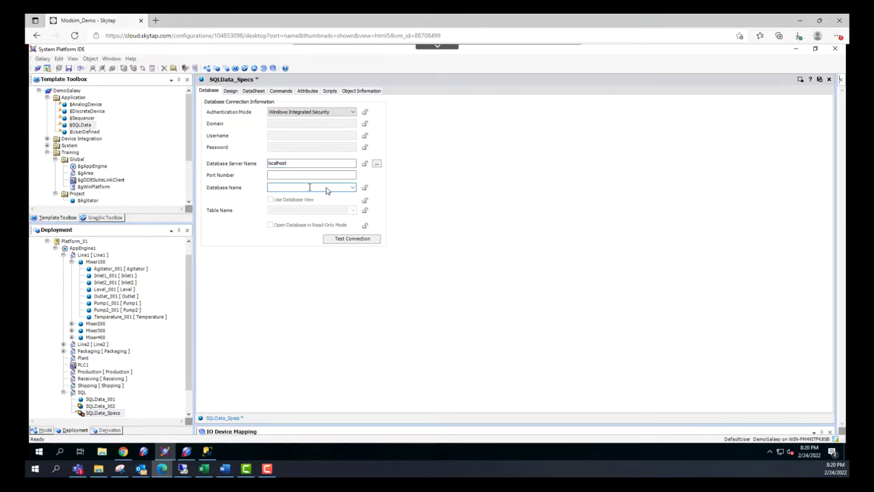
pyautogui.click(352, 187)
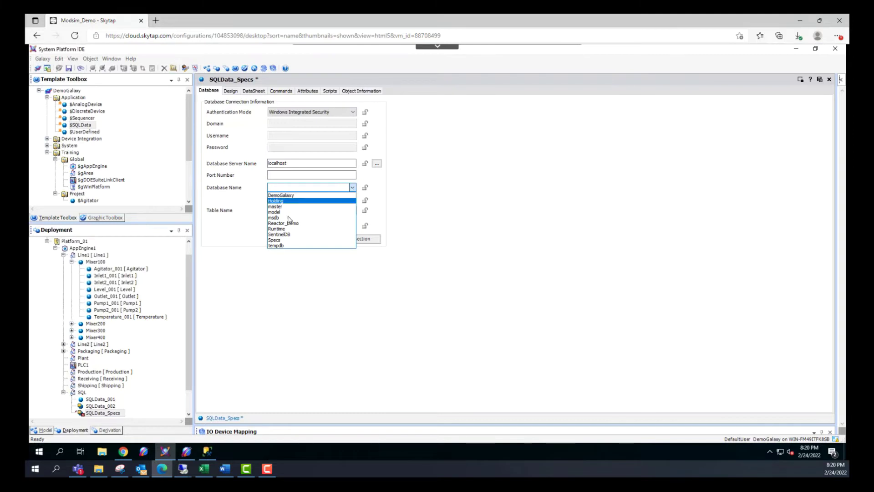
pyautogui.click(279, 241)
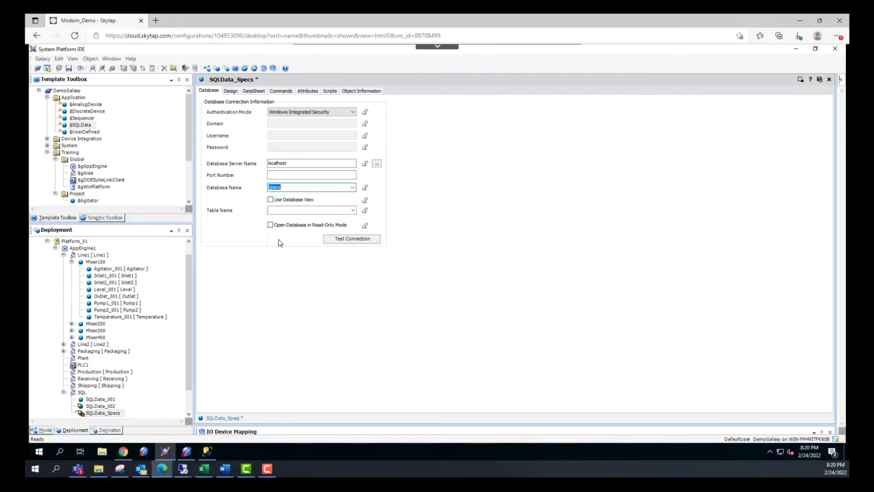
pyautogui.click(353, 210)
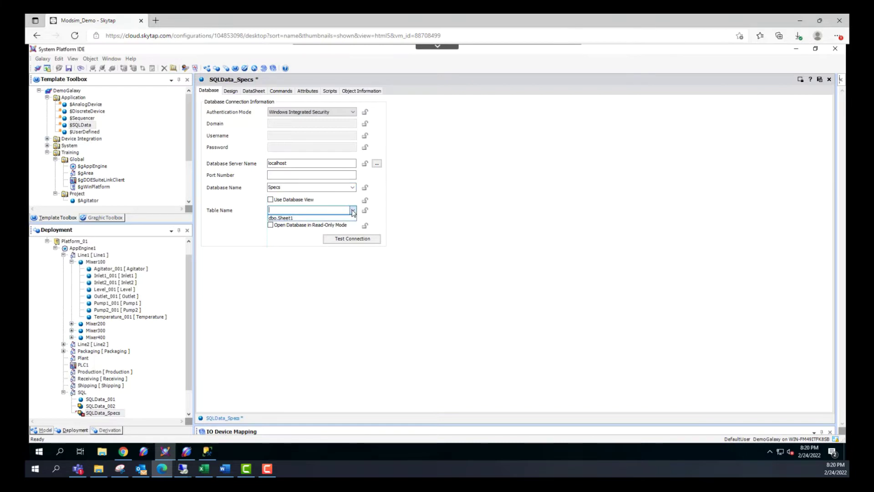
pyautogui.click(292, 218)
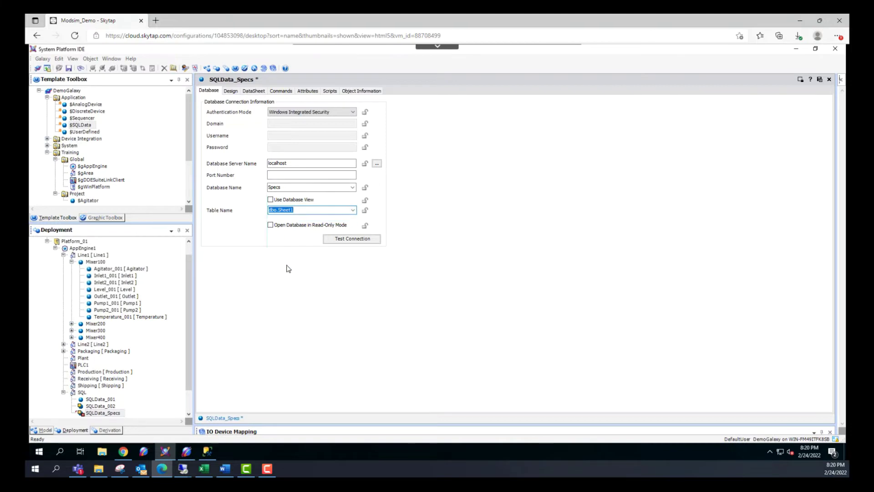
pyautogui.click(362, 244)
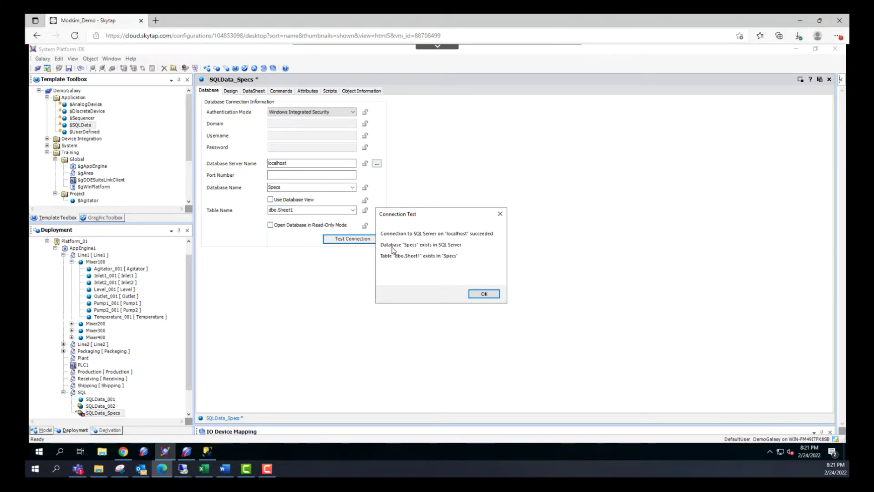
pyautogui.click(483, 294)
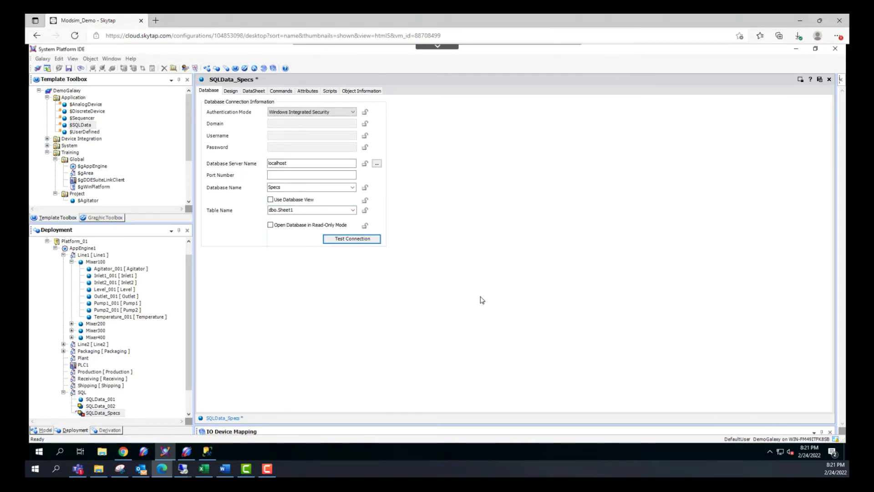
# Import the Class, ID, Rake, ST_Angle and TT_Length columns on the Design tab.
pyautogui.click(236, 93)
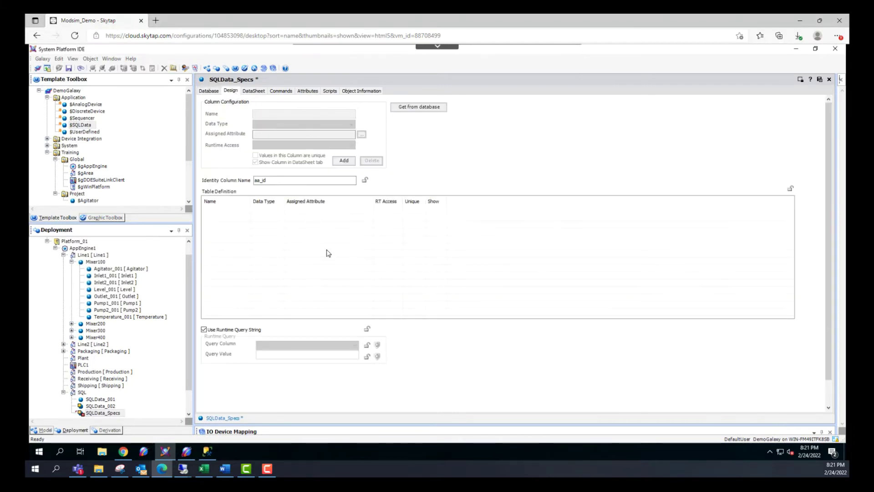
pyautogui.click(418, 107)
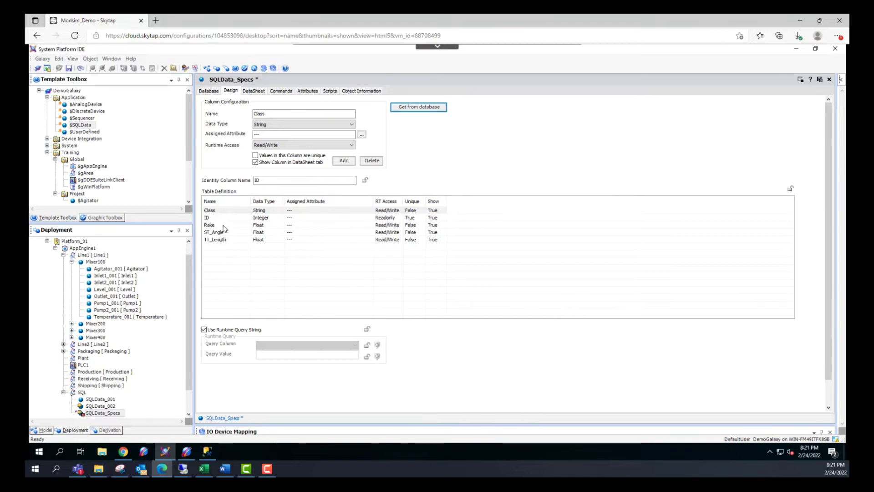
# Rename Attribute001 to Class and make it a String attribute.
pyautogui.click(314, 92)
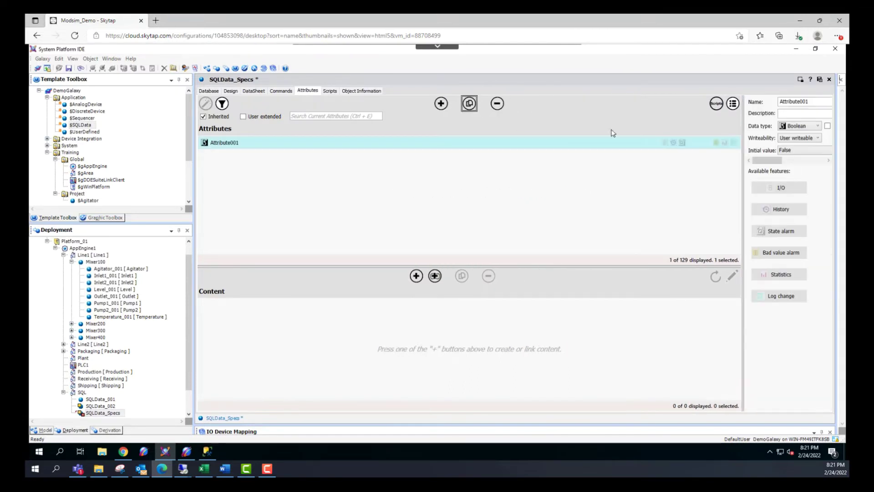
pyautogui.moveTo(742, 168); pyautogui.dragTo(524, 178)
pyautogui.click(605, 101)
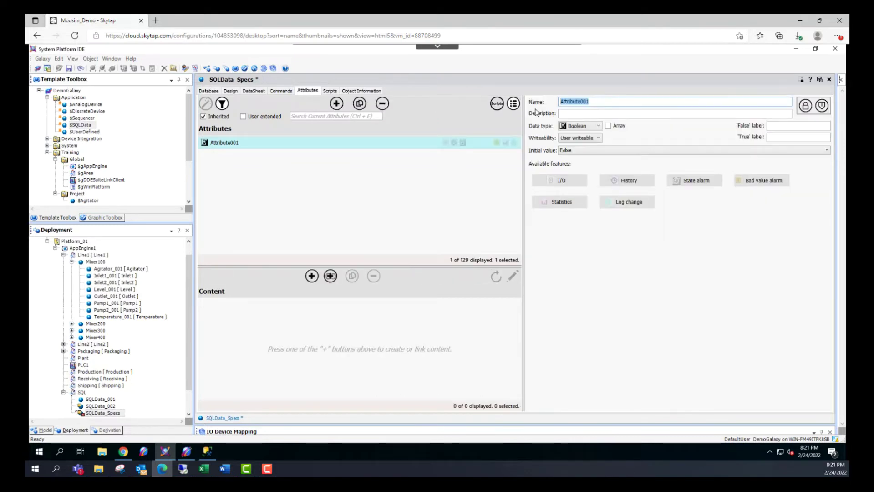
pyautogui.write('C')
pyautogui.click(231, 92)
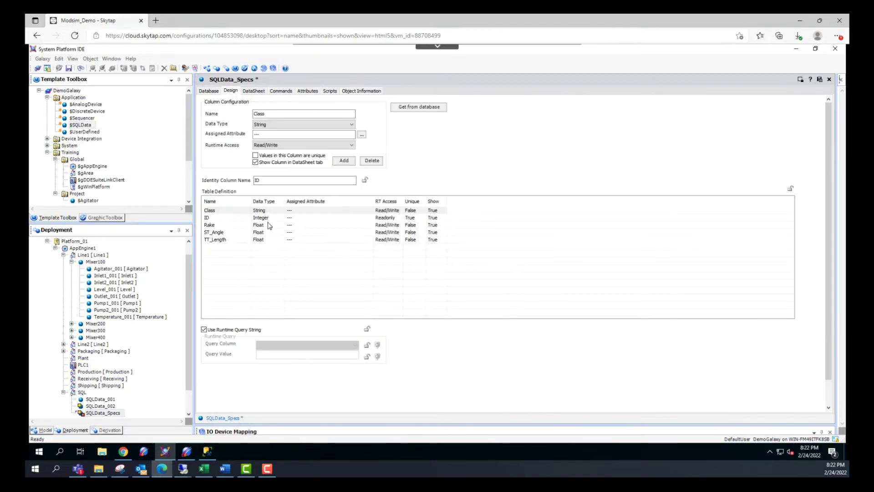
pyautogui.click(308, 92)
pyautogui.click(599, 126)
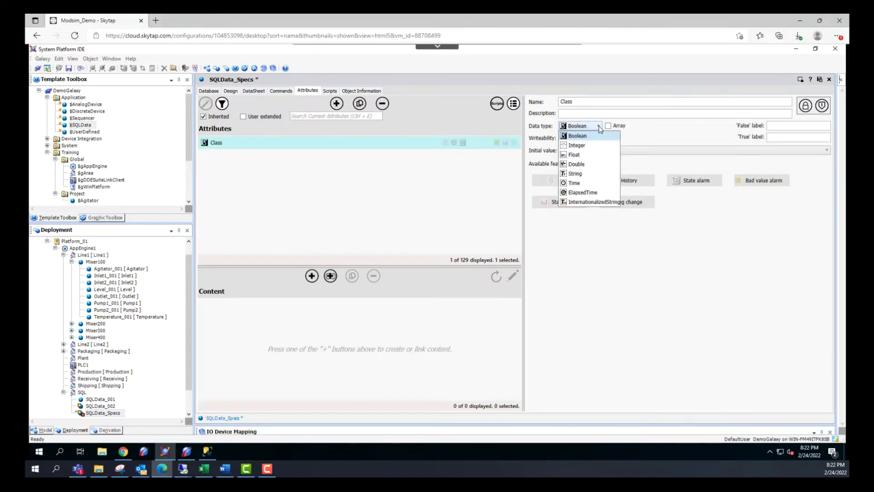
pyautogui.click(576, 176)
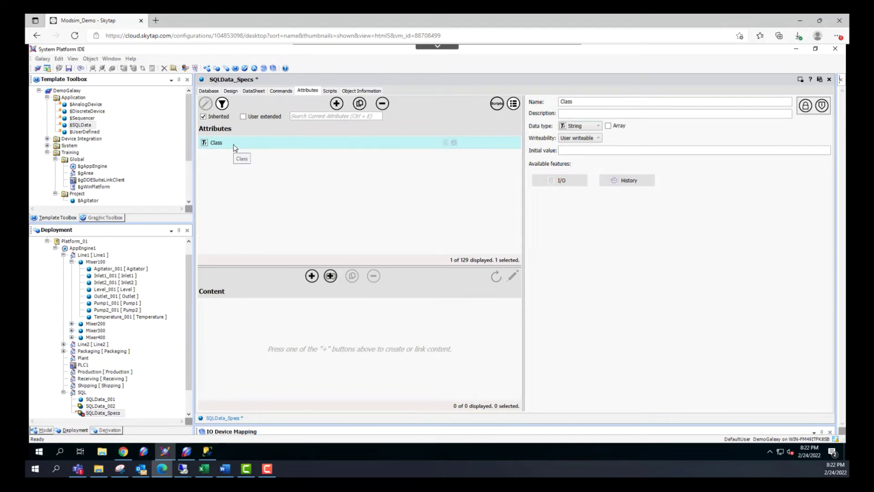
# Add a Float attribute named Rake.
pyautogui.click(337, 104)
pyautogui.write('Rake')
pyautogui.click(230, 91)
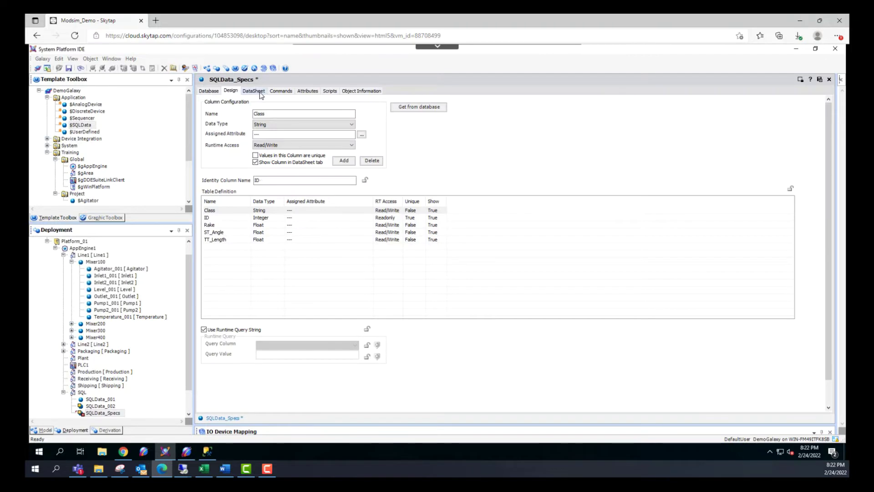
pyautogui.click(307, 91)
pyautogui.click(594, 129)
pyautogui.click(587, 153)
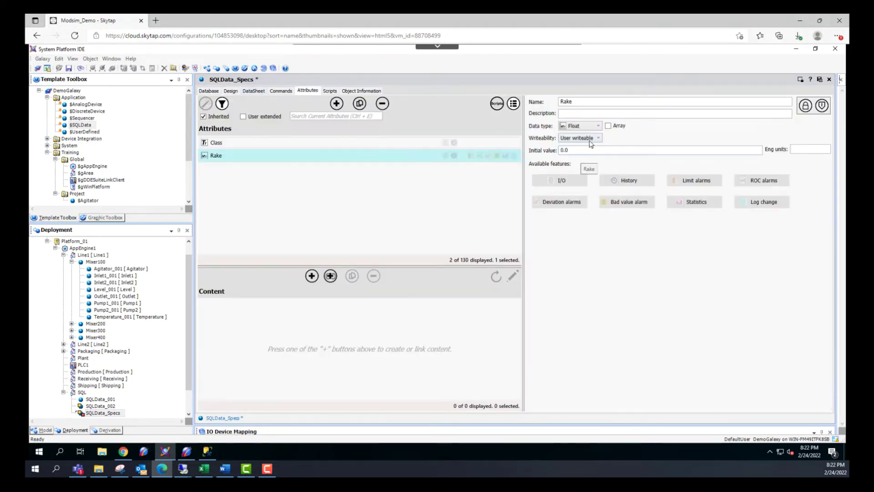
# Add TT_Length and ST_Angle attributes, then save and close the editor.
pyautogui.click(580, 105)
pyautogui.write('TT')
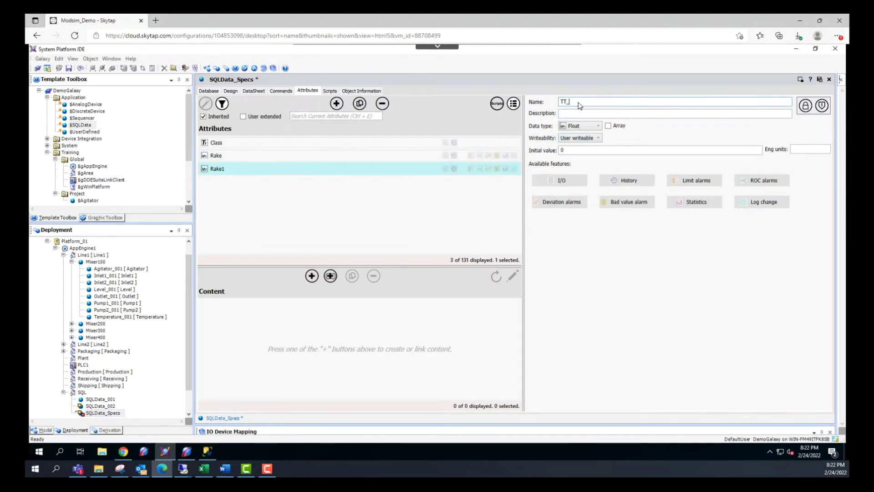
pyautogui.write('_Length')
pyautogui.click(595, 129)
pyautogui.click(420, 116)
pyautogui.click(337, 103)
pyautogui.write('S')
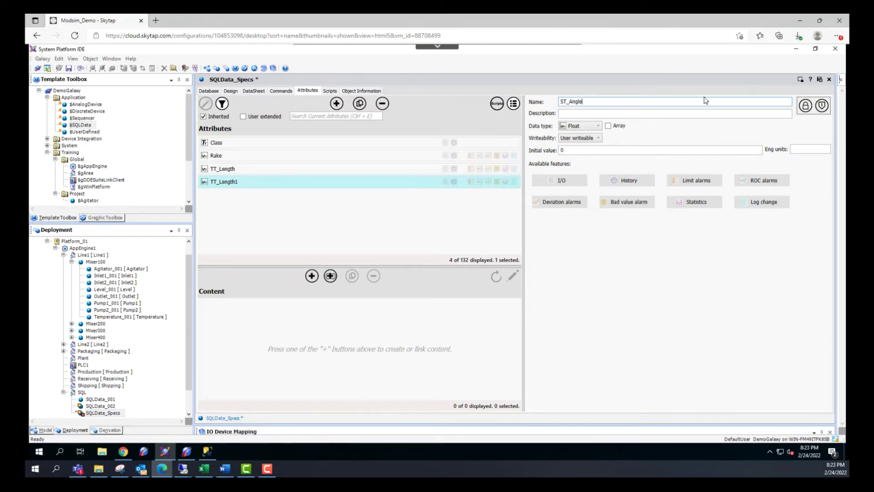
pyautogui.click(300, 225)
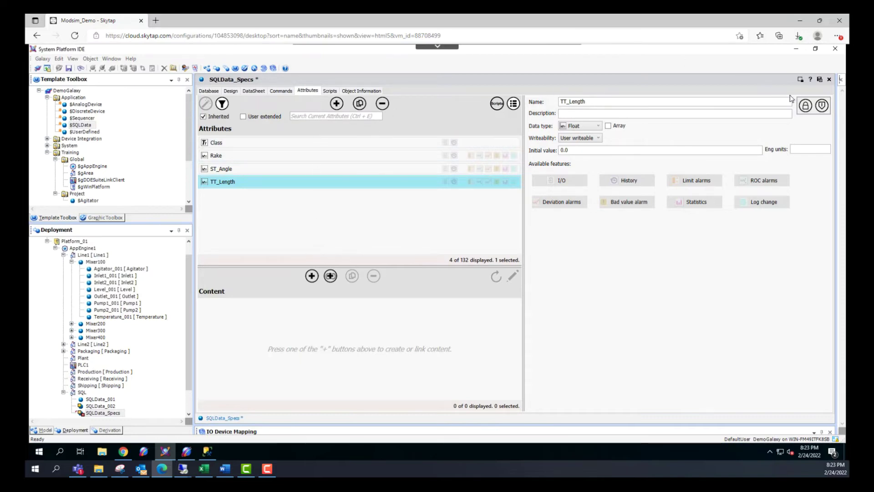
pyautogui.click(819, 80)
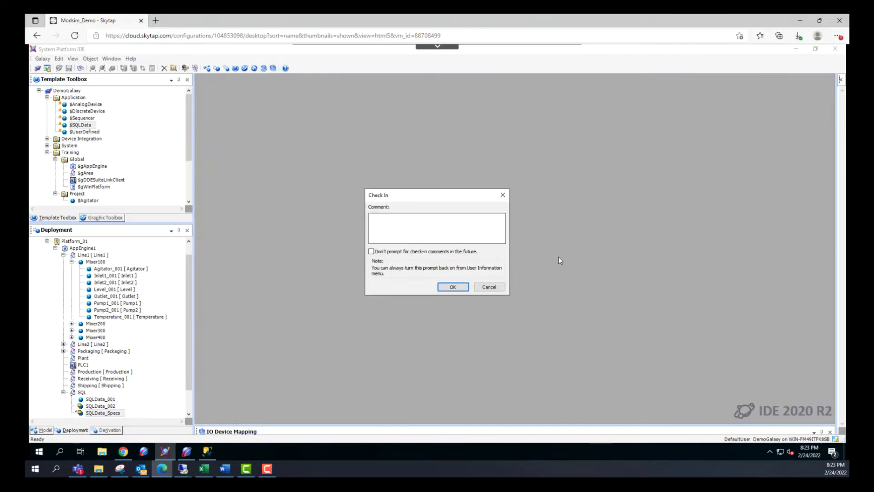
# Check in SQLData_Specs without a comment and reopen it on the Design tab.
pyautogui.click(457, 286)
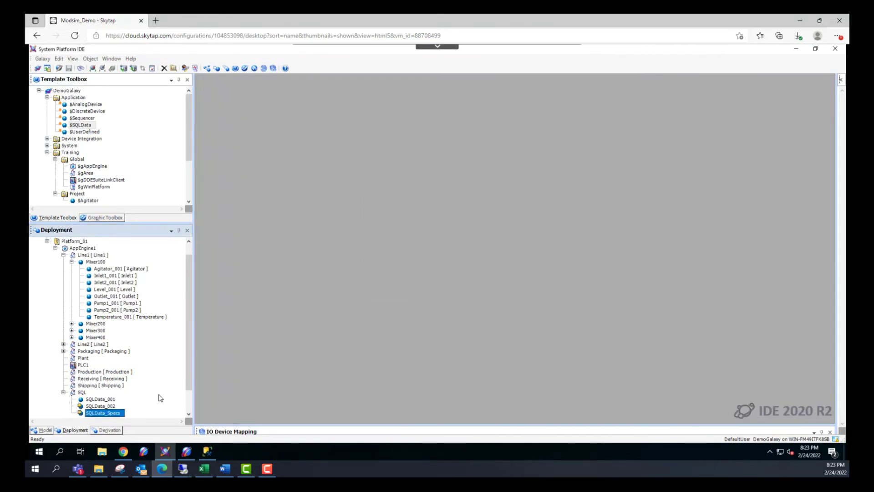
pyautogui.doubleClick(112, 413)
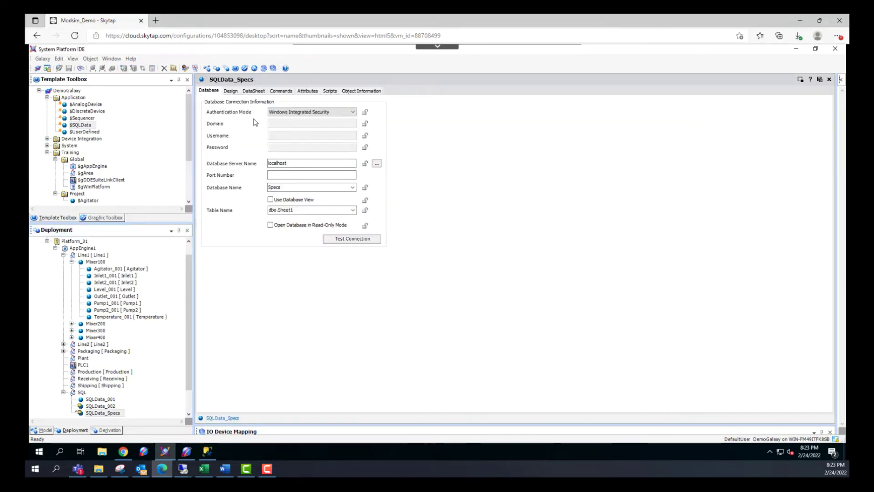
pyautogui.click(230, 91)
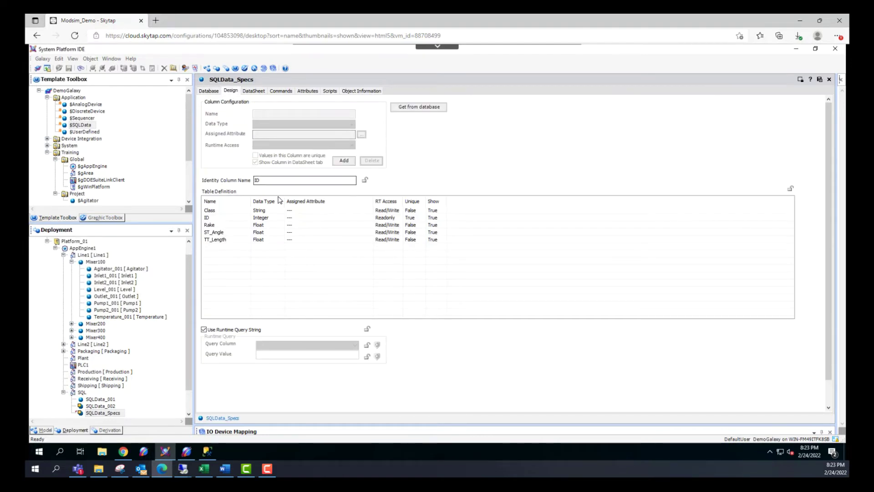
# Link the Class and Rake columns to the SQLData_Specs Class and Rake attributes.
pyautogui.click(312, 212)
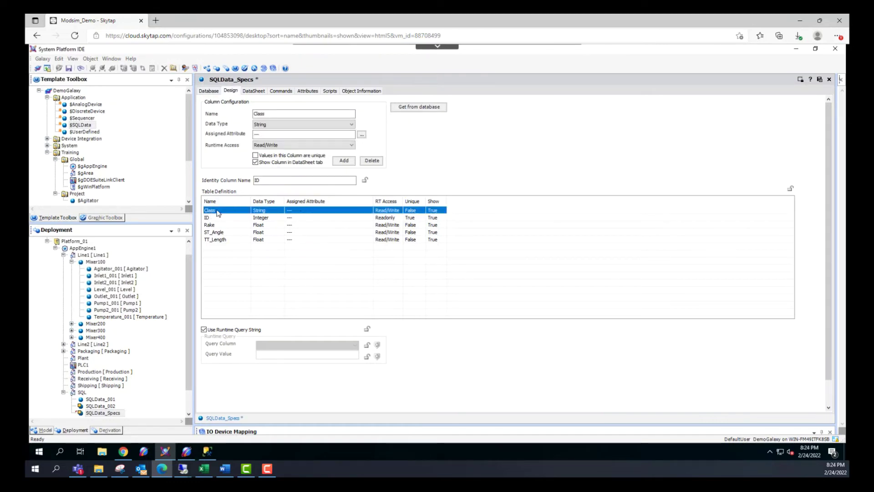
pyautogui.click(363, 136)
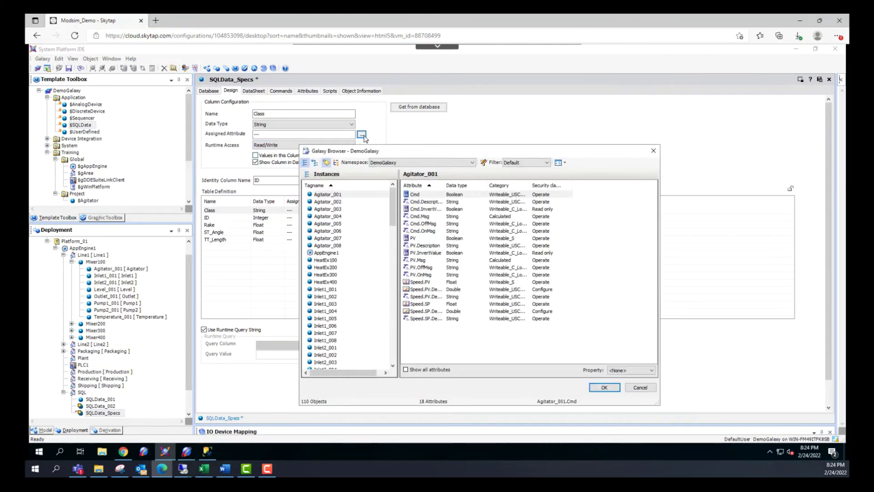
pyautogui.scroll(-15, 335, 327)
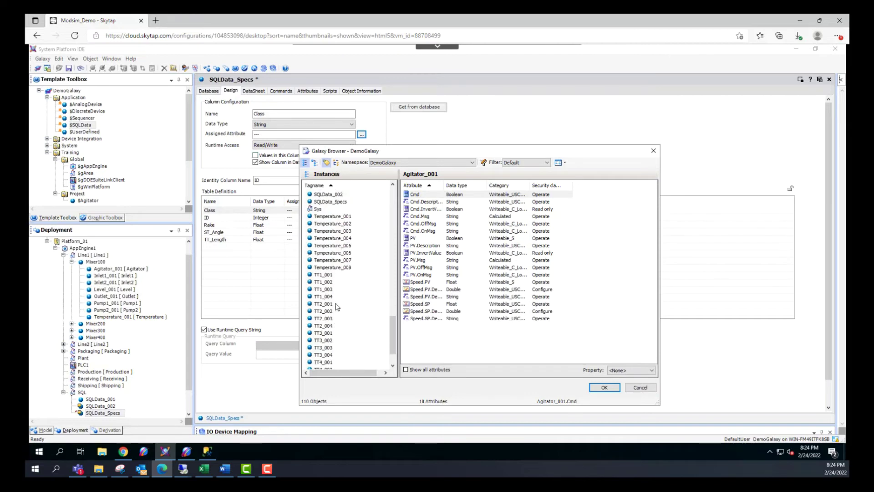
pyautogui.click(330, 205)
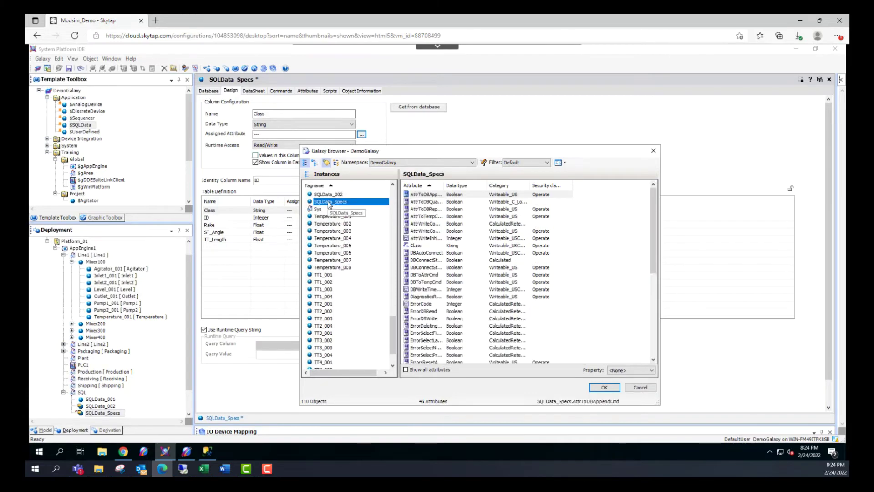
pyautogui.click(418, 246)
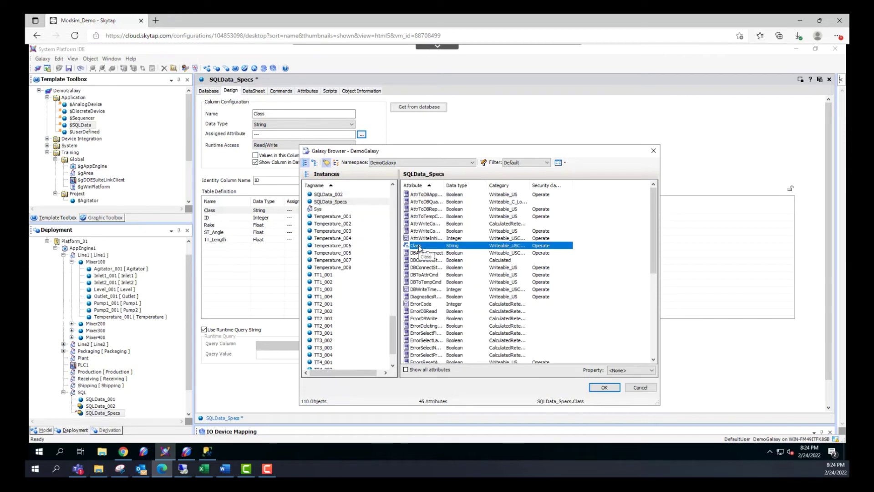
pyautogui.click(604, 387)
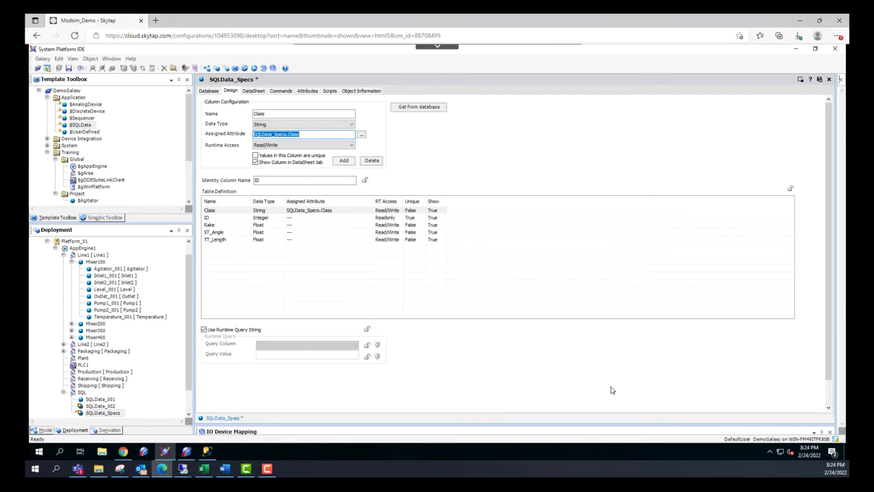
pyautogui.click(312, 228)
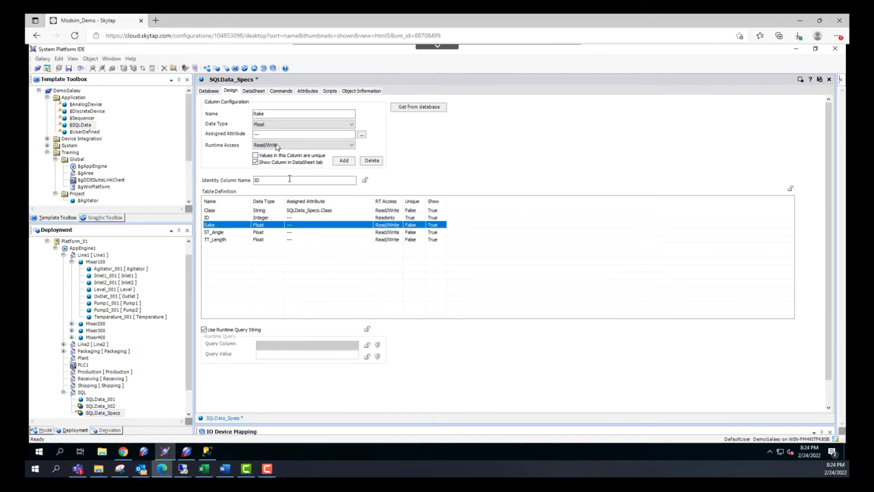
pyautogui.click(362, 135)
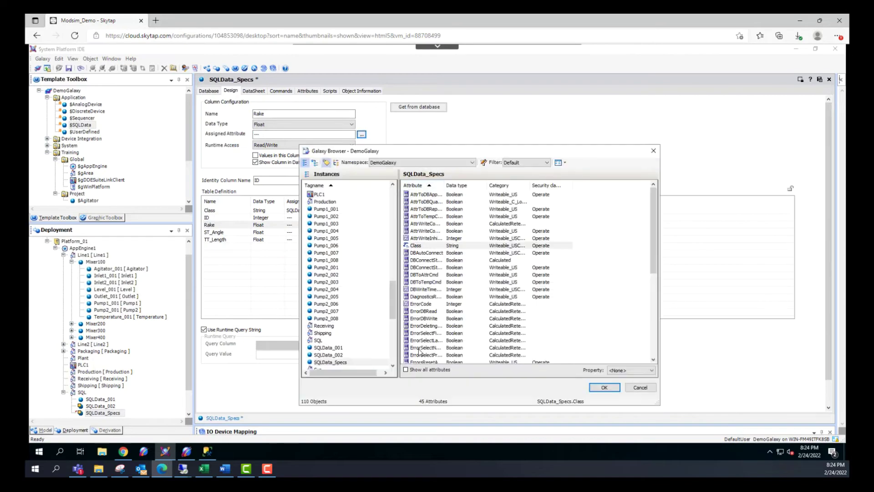
pyautogui.scroll(-5, 419, 225)
pyautogui.click(416, 238)
pyautogui.click(604, 386)
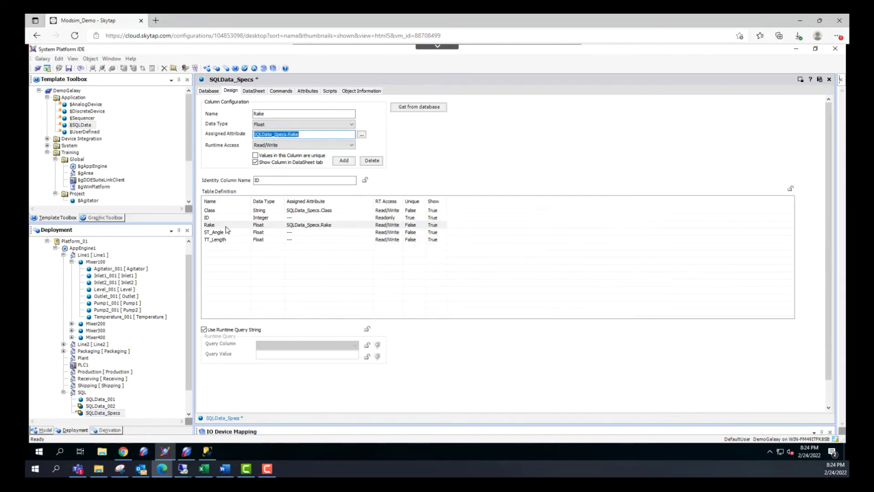
# Link the ST_Angle and TT_Length columns to their matching SQLData_Specs attributes.
pyautogui.click(239, 232)
pyautogui.click(362, 135)
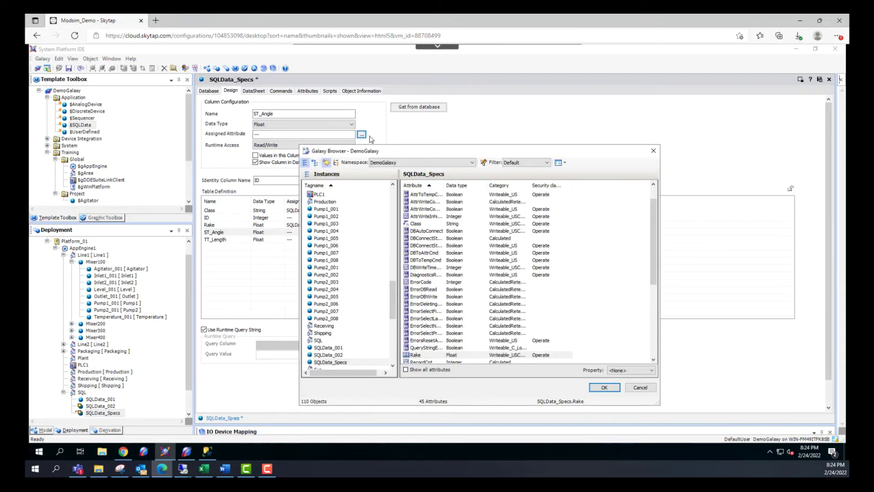
pyautogui.scroll(-5, 433, 330)
pyautogui.scroll(-1, 434, 331)
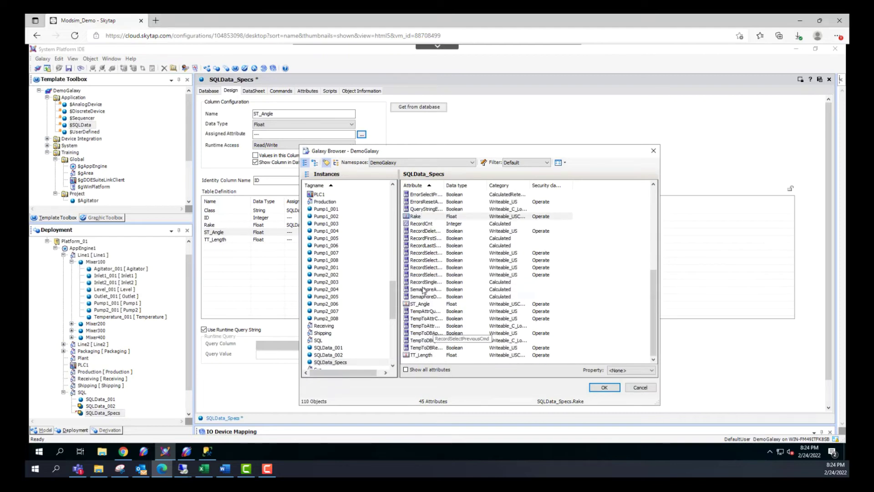
pyautogui.click(424, 304)
pyautogui.click(604, 387)
pyautogui.click(248, 241)
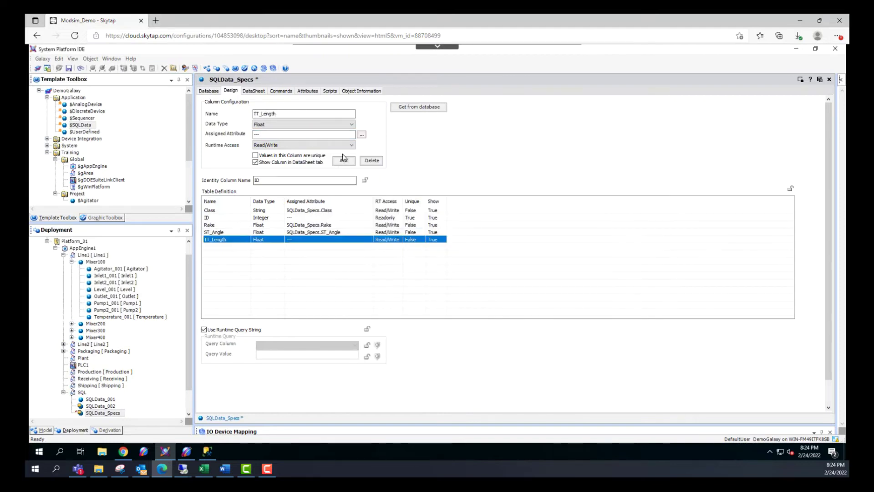
pyautogui.click(362, 135)
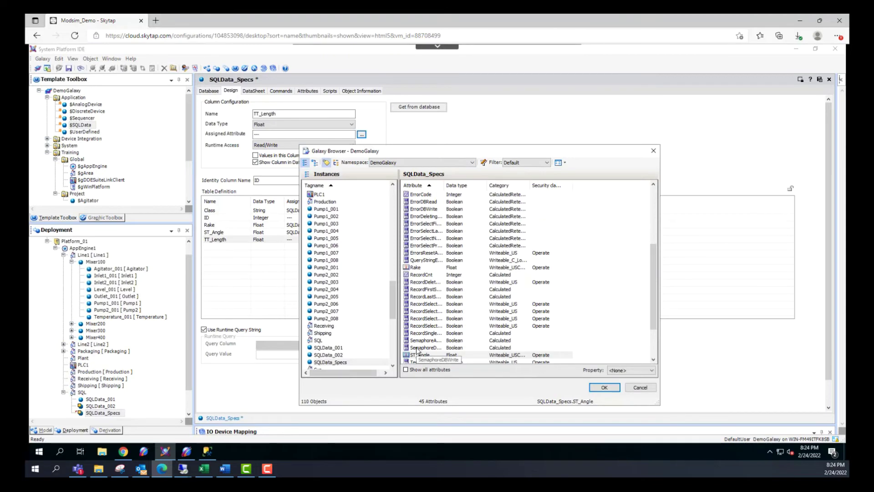
pyautogui.scroll(-2, 433, 351)
pyautogui.click(418, 355)
pyautogui.click(599, 387)
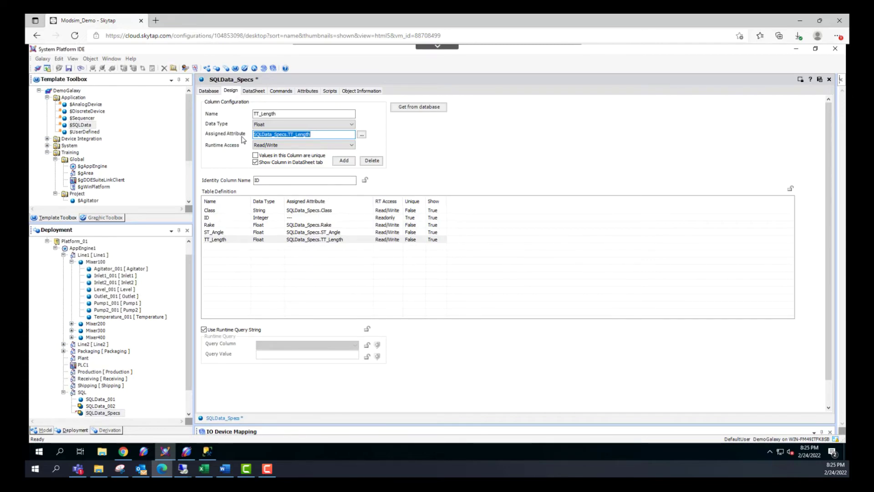
# Load table records on the Data Sheet, then view Commands settings (Command Timeout 30, Max Records 1000).
pyautogui.click(262, 92)
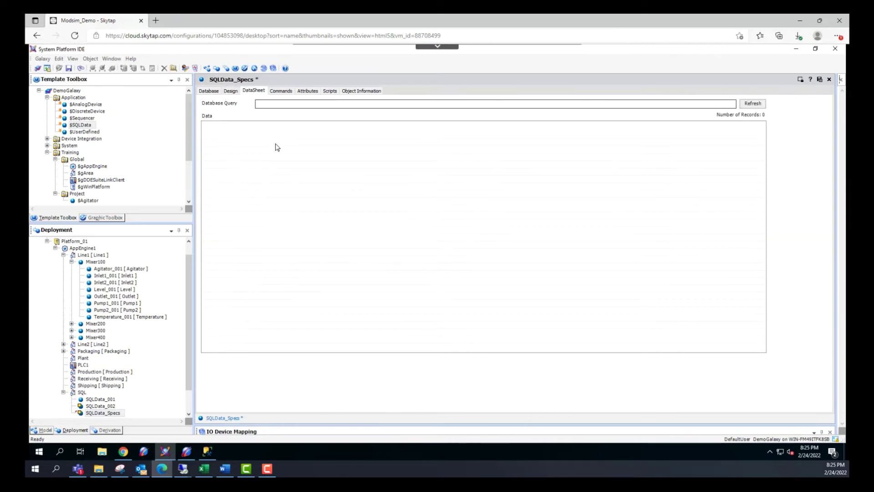
pyautogui.click(756, 104)
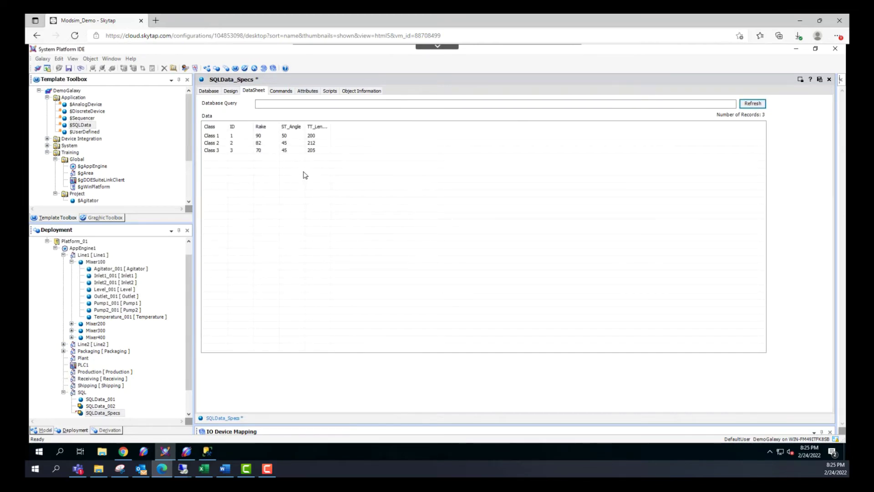
pyautogui.click(281, 92)
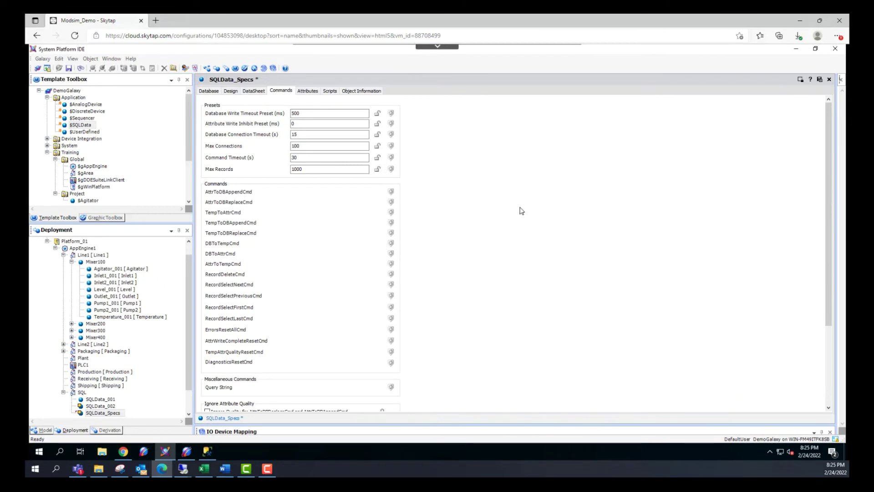
pyautogui.click(811, 80)
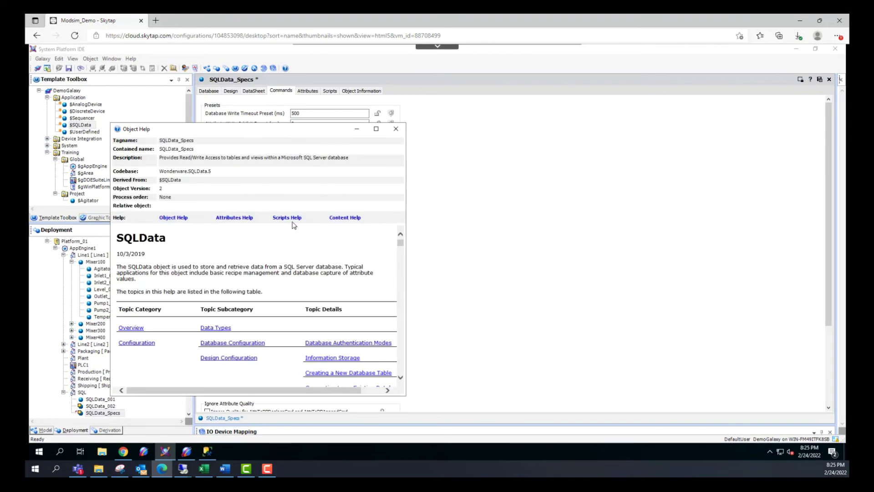
pyautogui.scroll(-15, 308, 263)
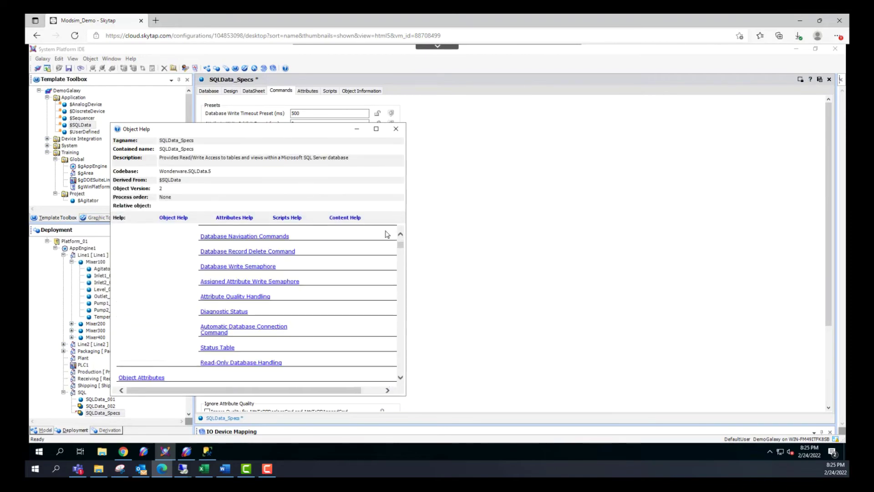
pyautogui.click(395, 131)
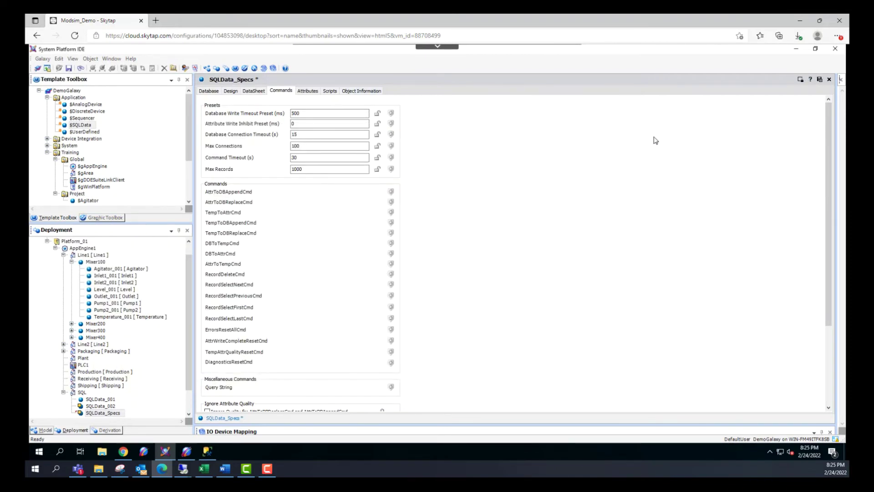
pyautogui.click(818, 80)
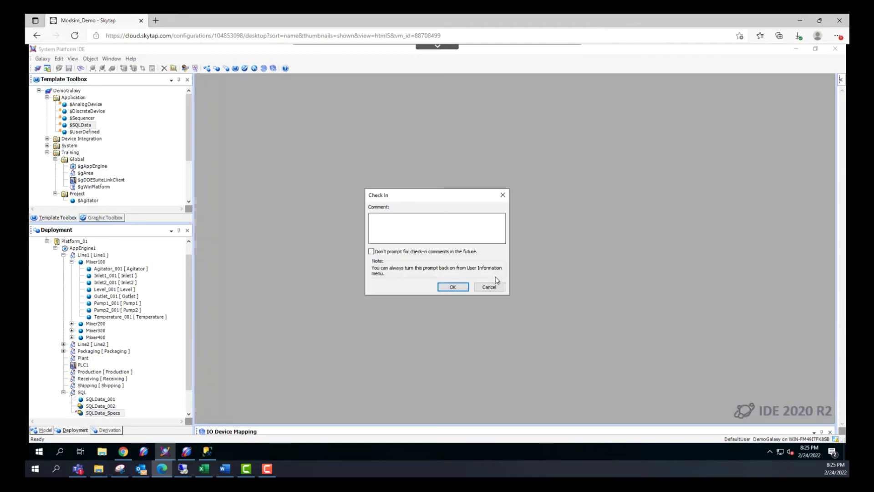
# Check in SQLData_Specs without a comment and deploy it to AppEngine1.
pyautogui.click(453, 287)
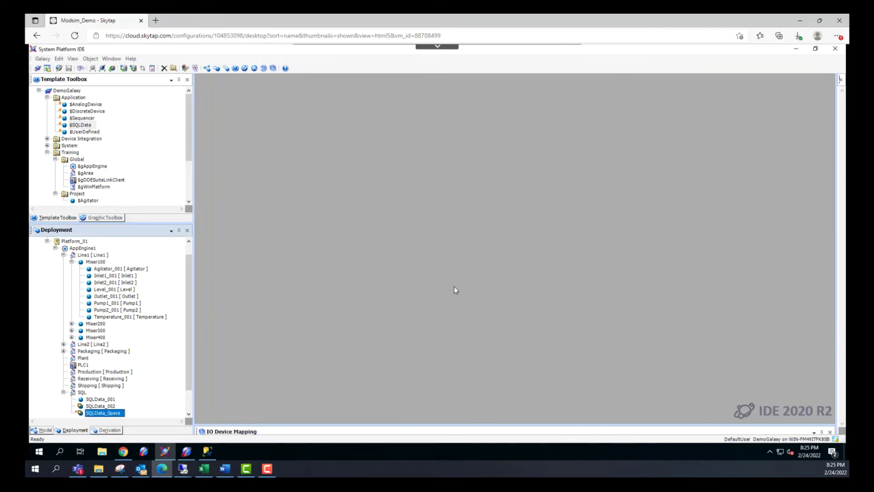
pyautogui.rightClick(105, 414)
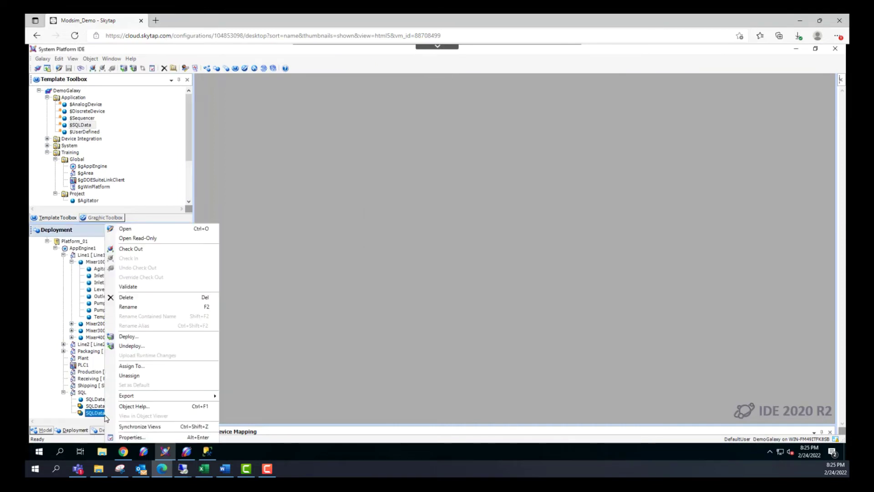
pyautogui.click(127, 336)
pyautogui.click(484, 307)
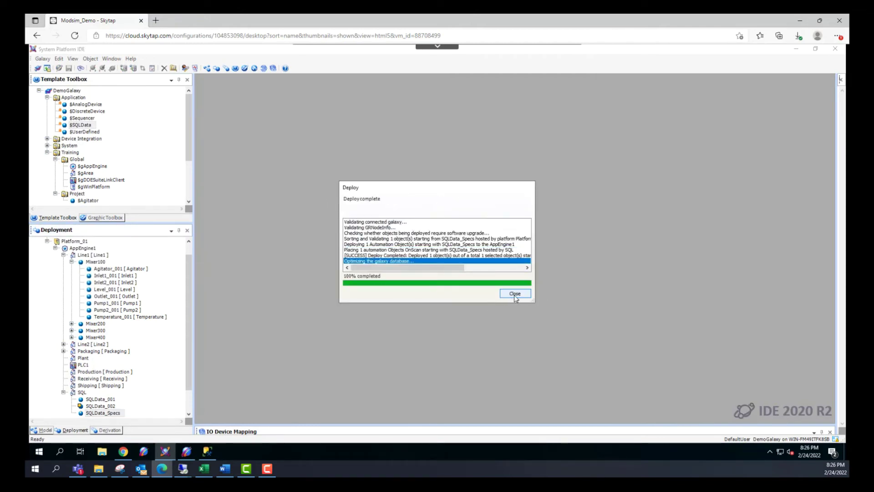
pyautogui.click(513, 293)
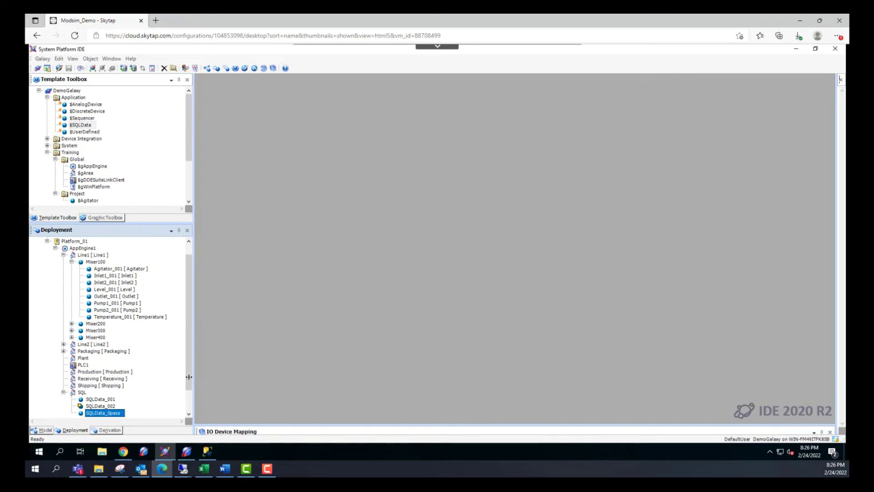
pyautogui.scroll(-2, 115, 387)
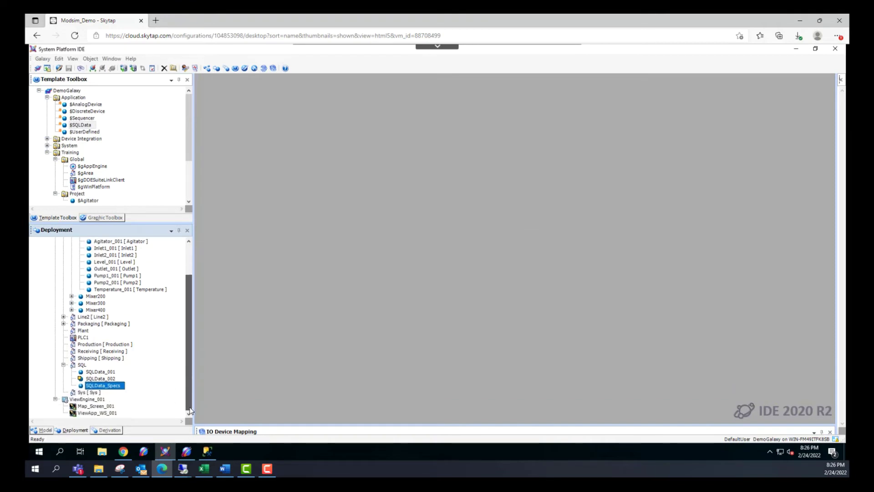
# Open SQLData_Specs in Object Viewer and restore the IDE window beside it.
pyautogui.rightClick(109, 387)
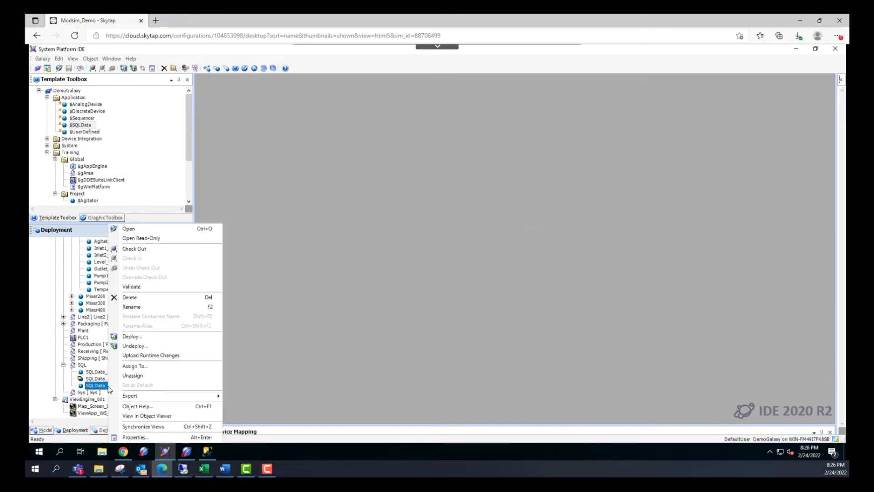
pyautogui.click(161, 416)
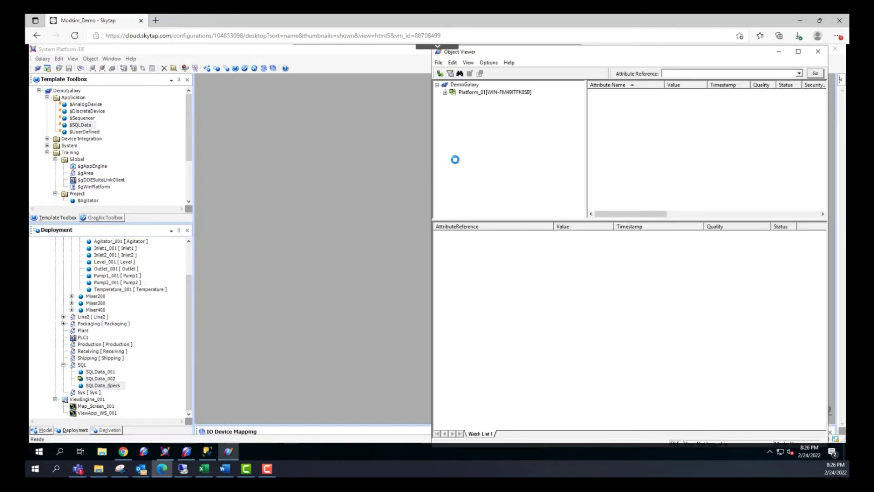
pyautogui.click(349, 212)
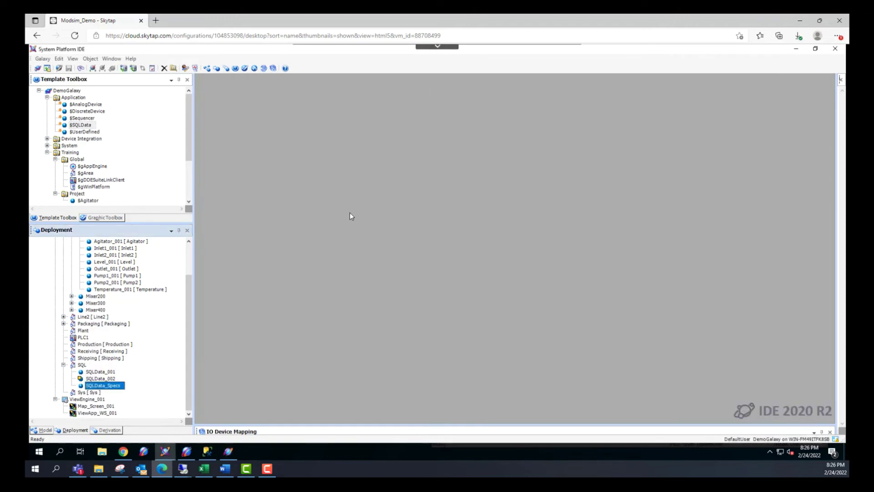
pyautogui.click(816, 49)
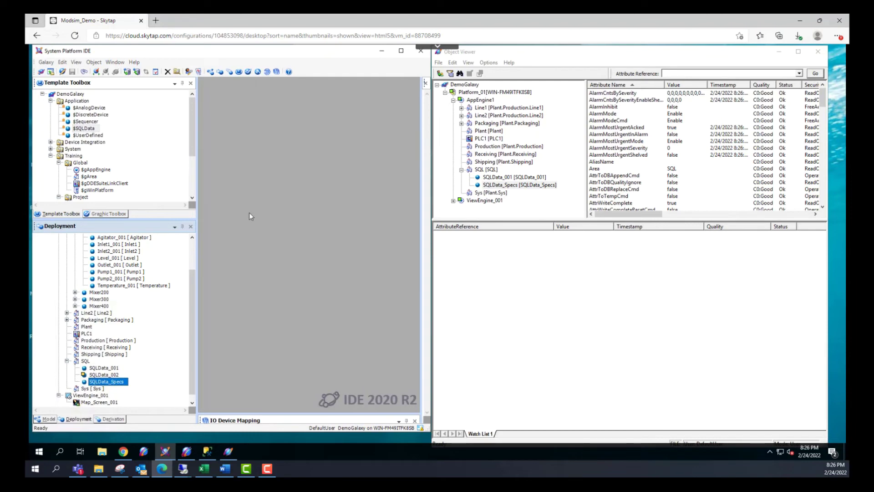
pyautogui.moveTo(196, 190); pyautogui.dragTo(138, 192)
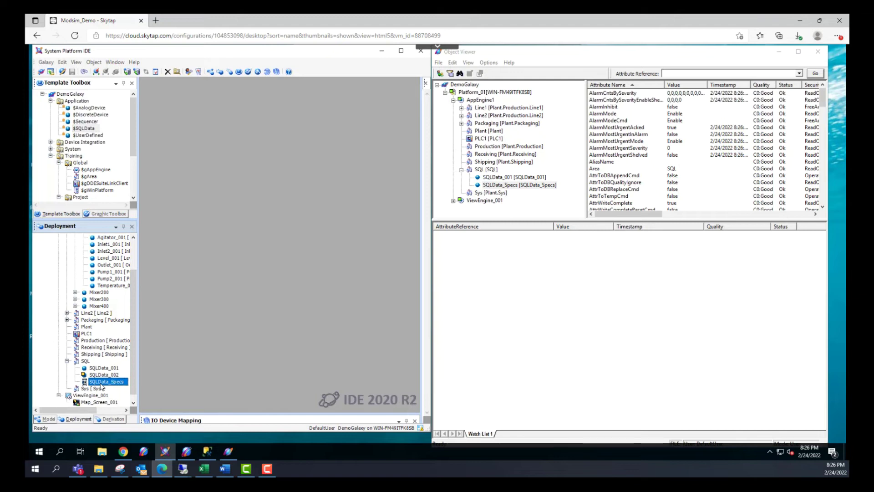
# Reopen SQLData_Specs and refresh its DataSheet to load the table records.
pyautogui.doubleClick(101, 382)
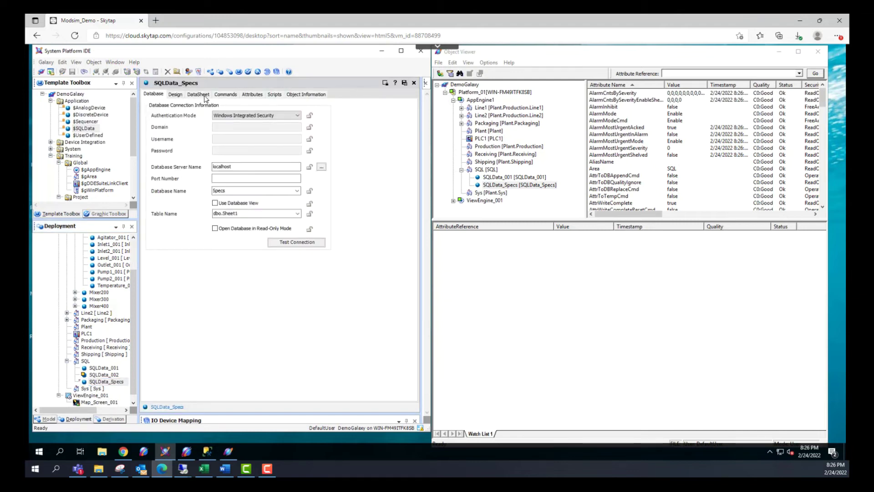
pyautogui.click(204, 96)
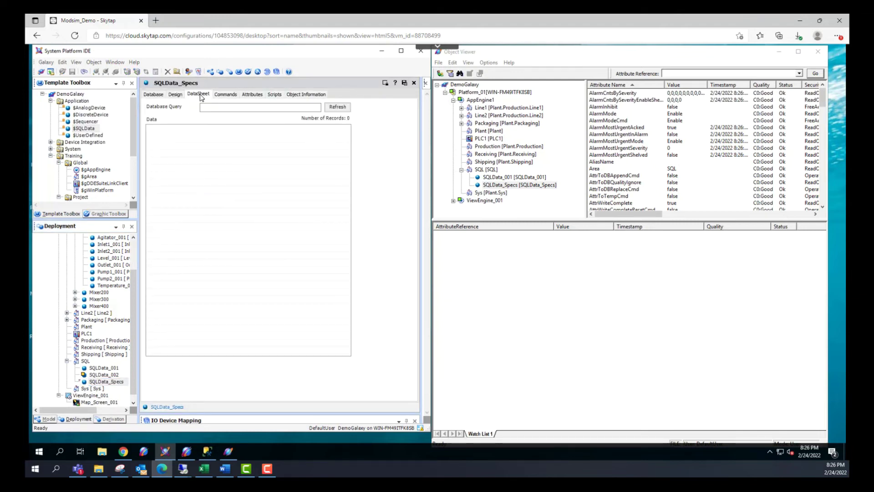
pyautogui.click(337, 107)
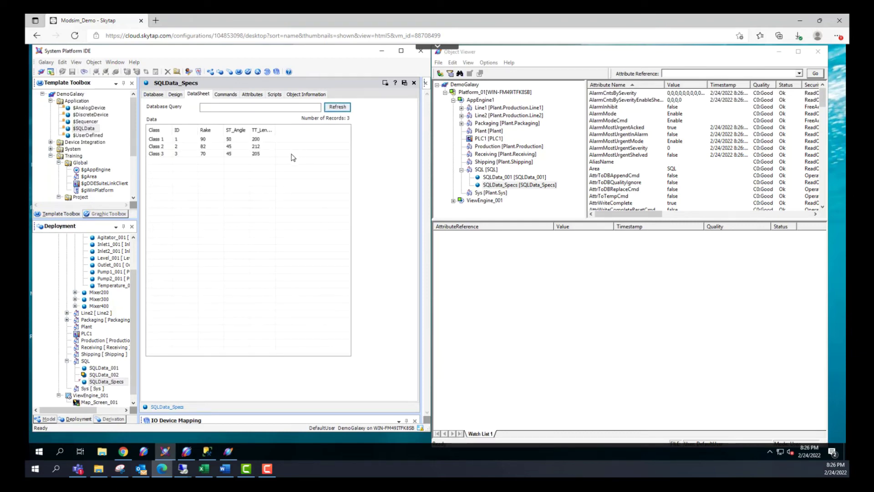
pyautogui.click(209, 452)
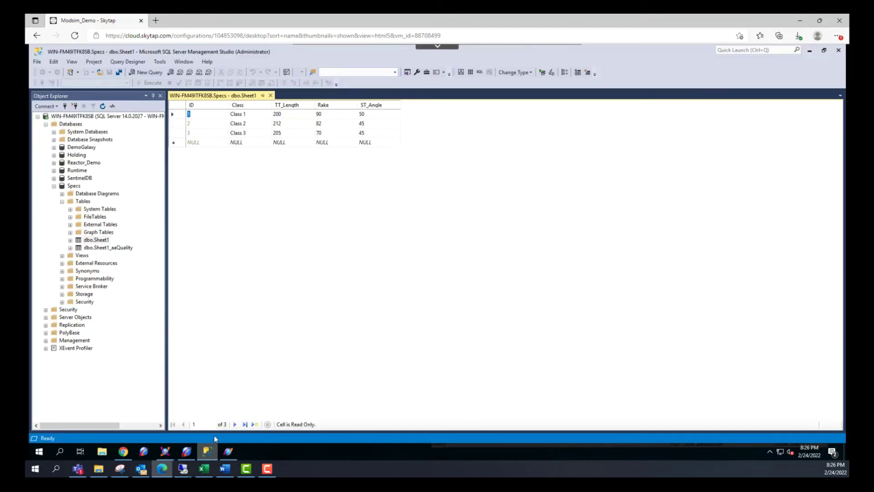
pyautogui.click(809, 51)
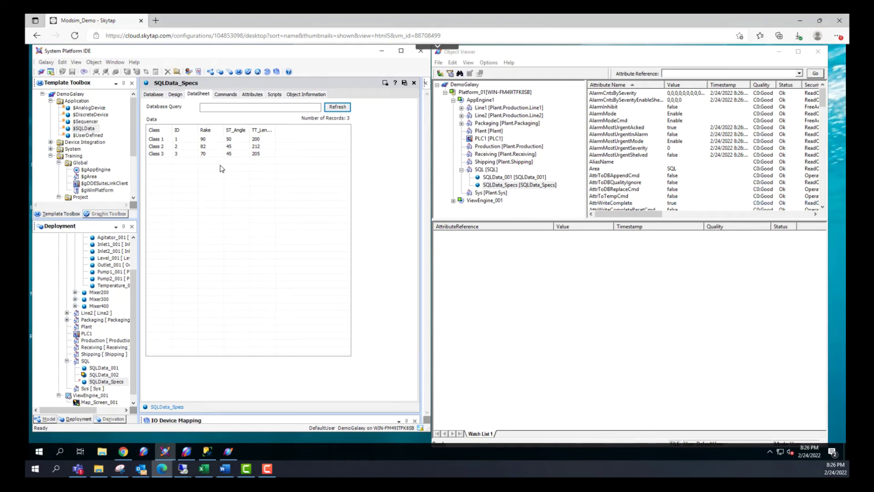
# Add AttrToDBReplaceCmd and DBToAttrCmd to the Object Viewer watch list.
pyautogui.click(338, 109)
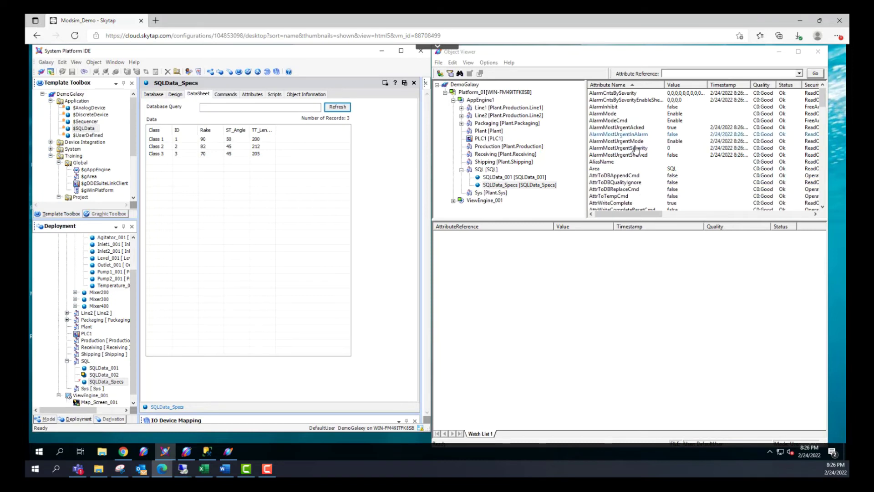
pyautogui.scroll(-2, 637, 153)
pyautogui.scroll(-1, 637, 152)
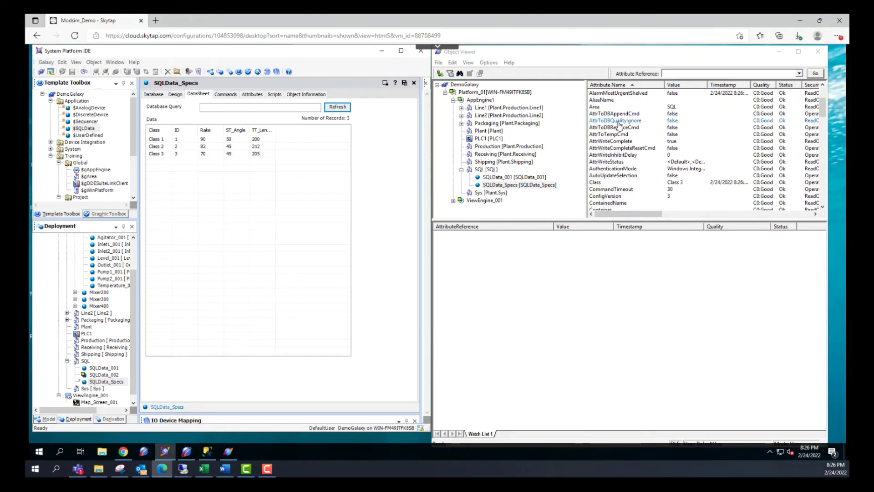
pyautogui.rightClick(619, 128)
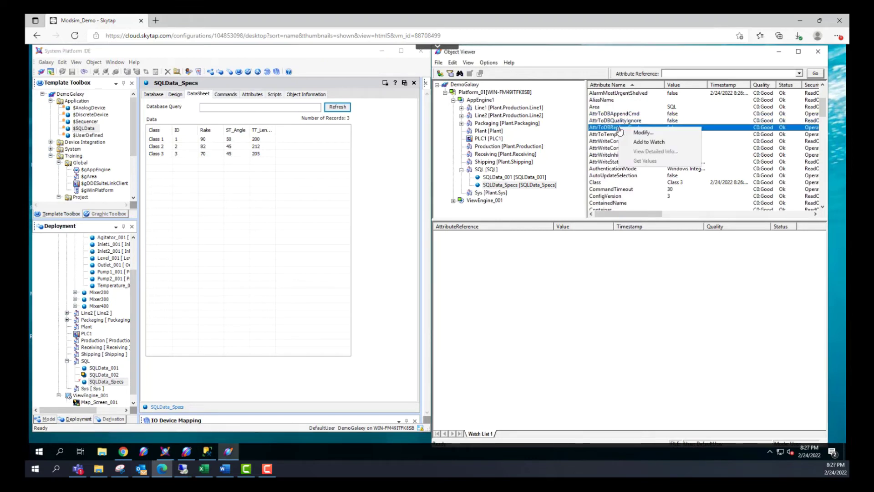
pyautogui.click(648, 142)
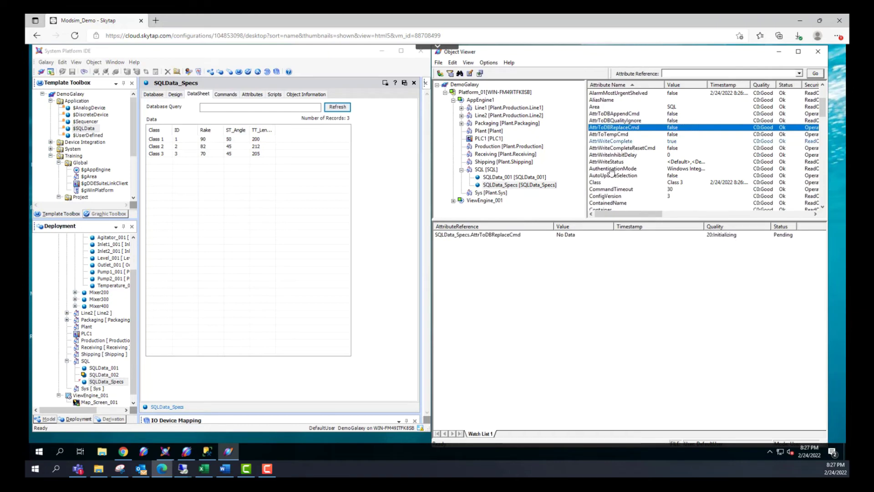
pyautogui.scroll(-4, 607, 181)
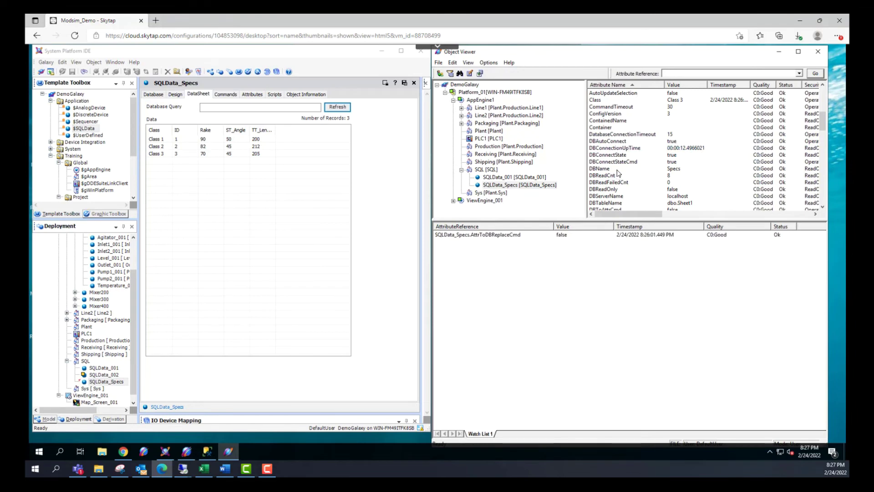
pyautogui.scroll(-1, 618, 172)
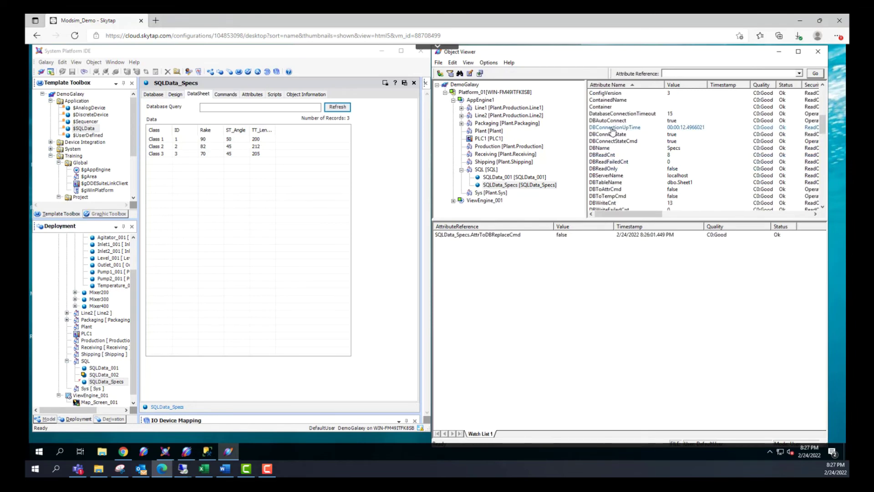
pyautogui.rightClick(606, 193)
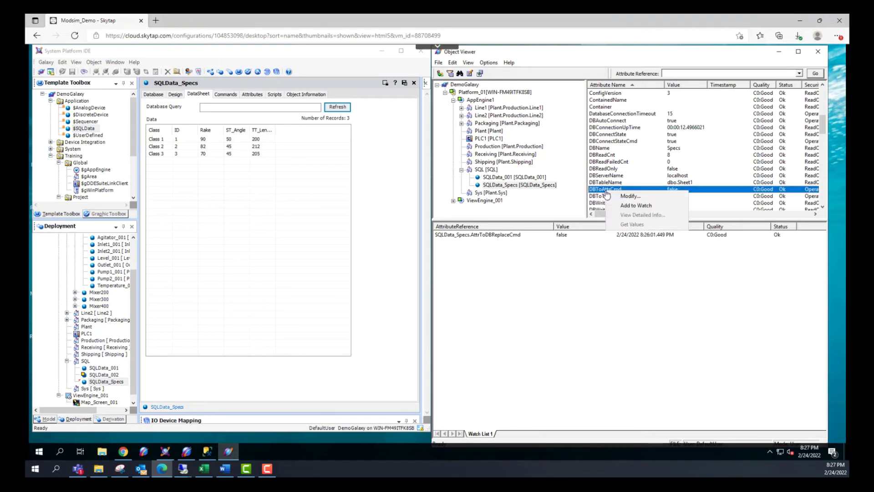
pyautogui.click(631, 206)
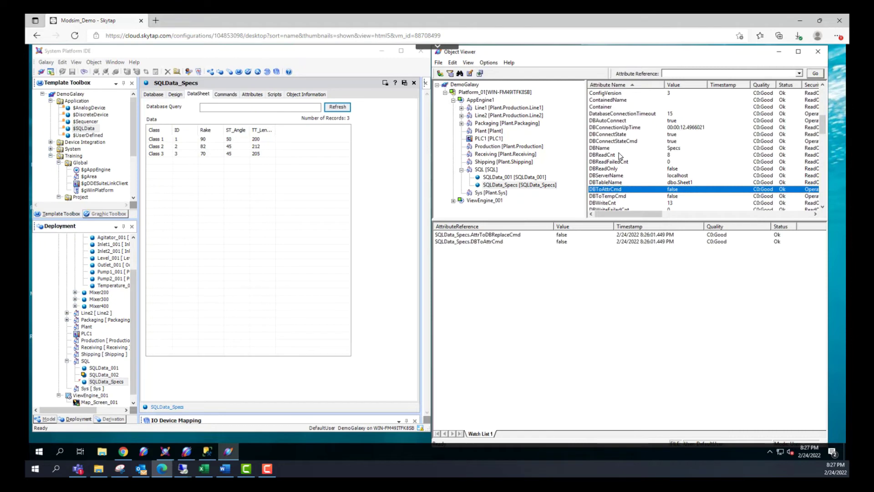
# Add the Rake, ST_Angle, TT_Length and Class attributes to the watch list.
pyautogui.scroll(-3, 620, 156)
pyautogui.scroll(-5, 620, 156)
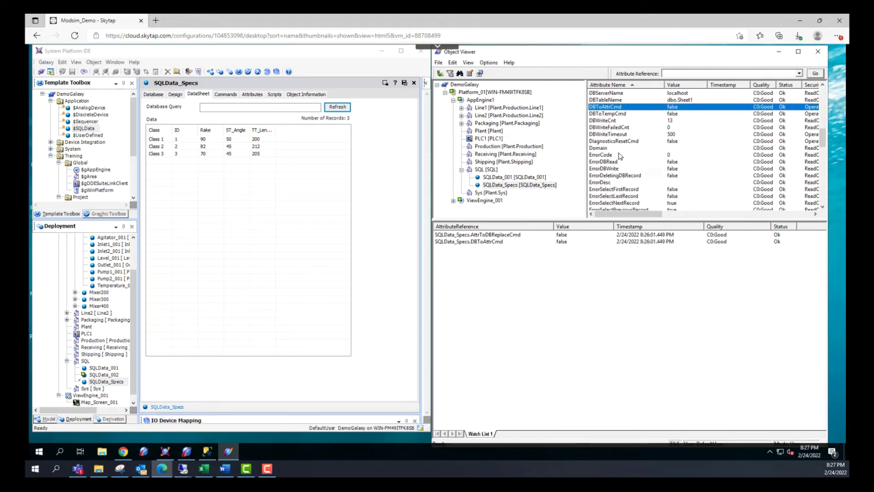
pyautogui.scroll(-2, 619, 156)
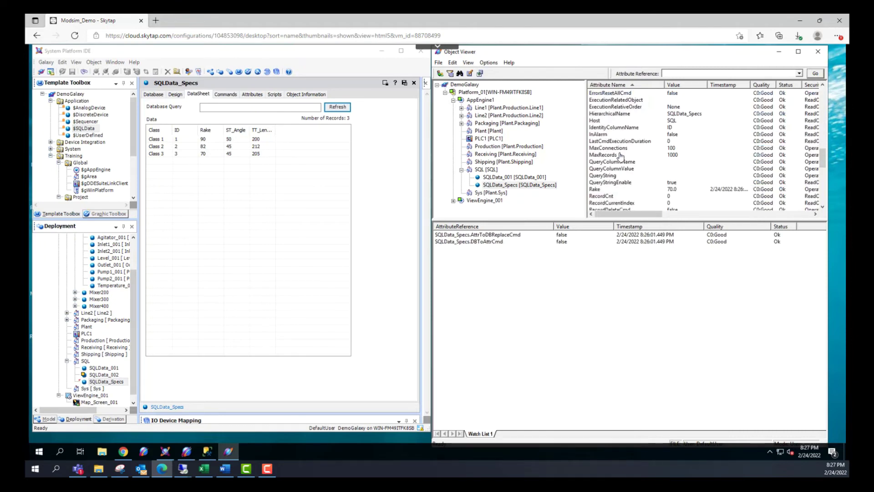
pyautogui.rightClick(606, 190)
pyautogui.click(624, 204)
pyautogui.scroll(-4, 610, 172)
pyautogui.scroll(-6, 610, 172)
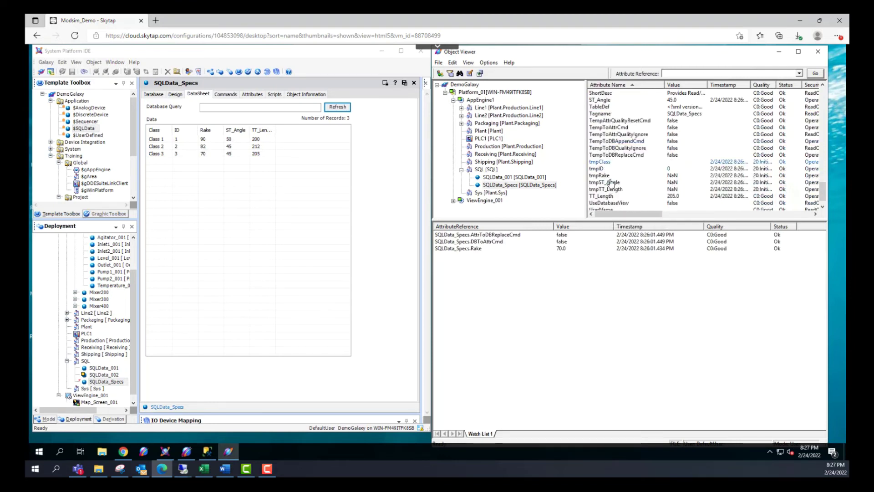
pyautogui.rightClick(600, 101)
pyautogui.click(628, 116)
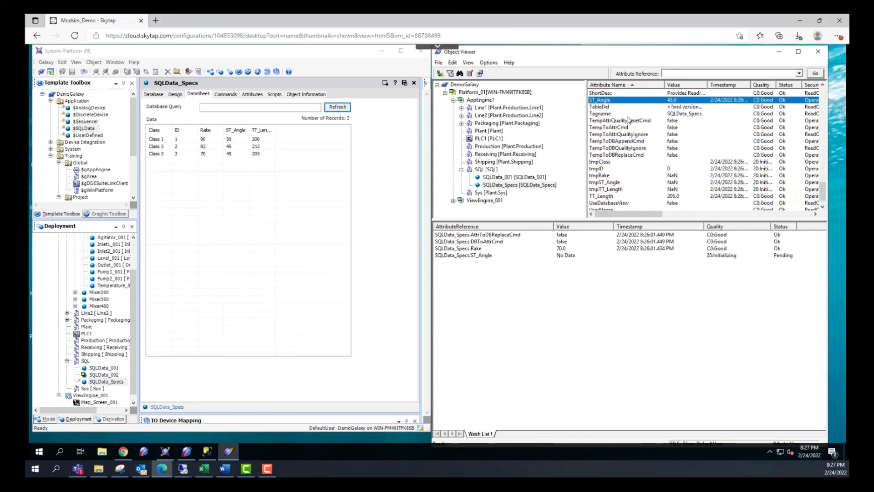
pyautogui.rightClick(603, 195)
pyautogui.click(626, 210)
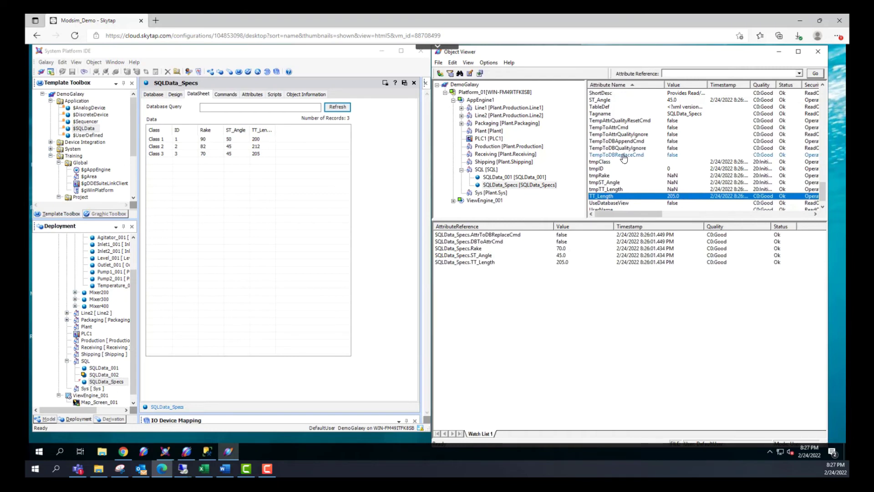
pyautogui.scroll(15, 623, 158)
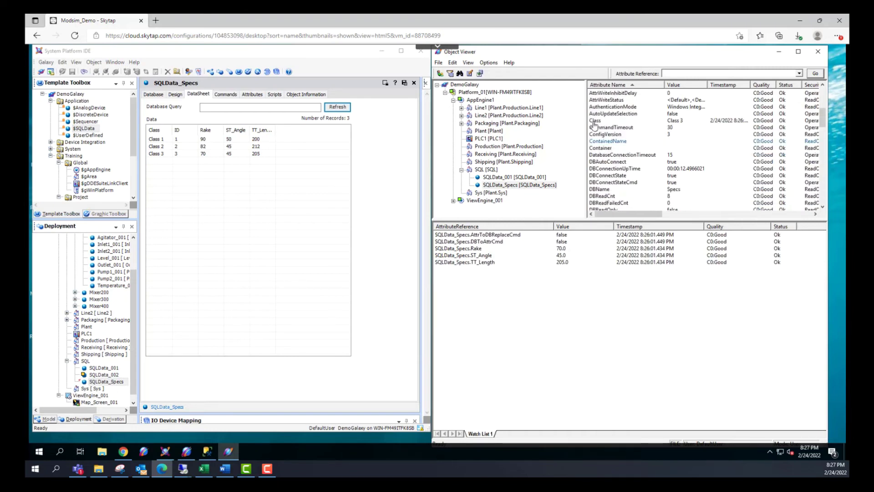
pyautogui.rightClick(593, 121)
pyautogui.click(623, 136)
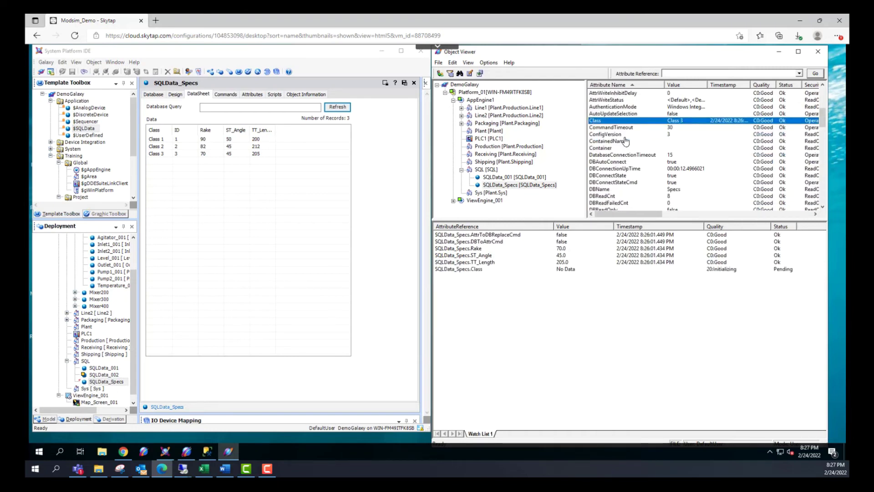
# Watch RecordSelectNextCmd and RecordSelectPreviousCmd, then begin modifying the watched DBToAttrCmd.
pyautogui.scroll(-10, 622, 182)
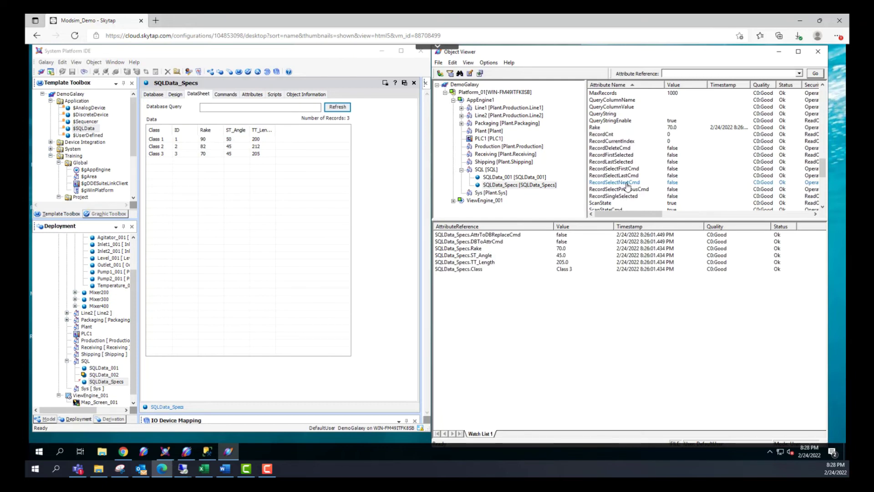
pyautogui.rightClick(622, 184)
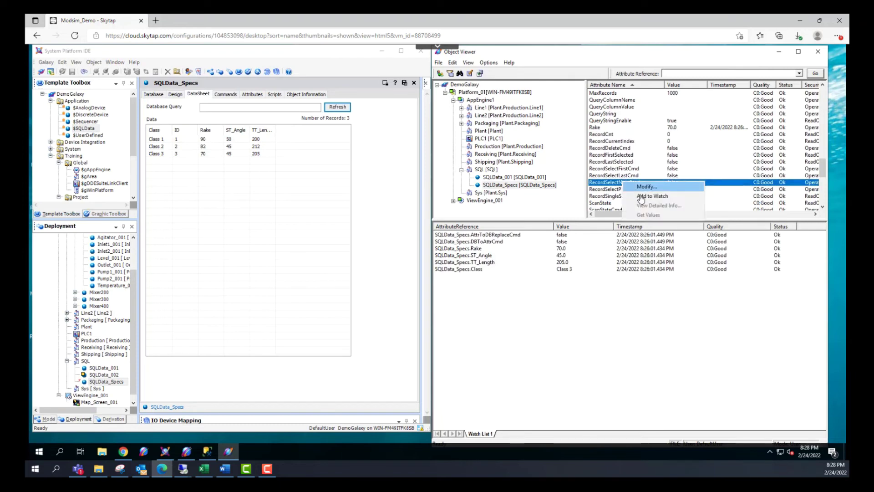
pyautogui.click(639, 196)
pyautogui.rightClick(614, 190)
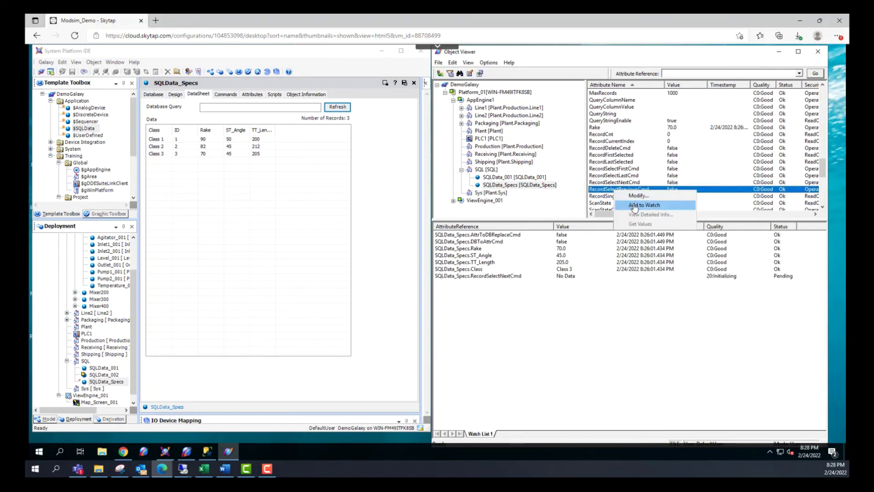
pyautogui.click(635, 206)
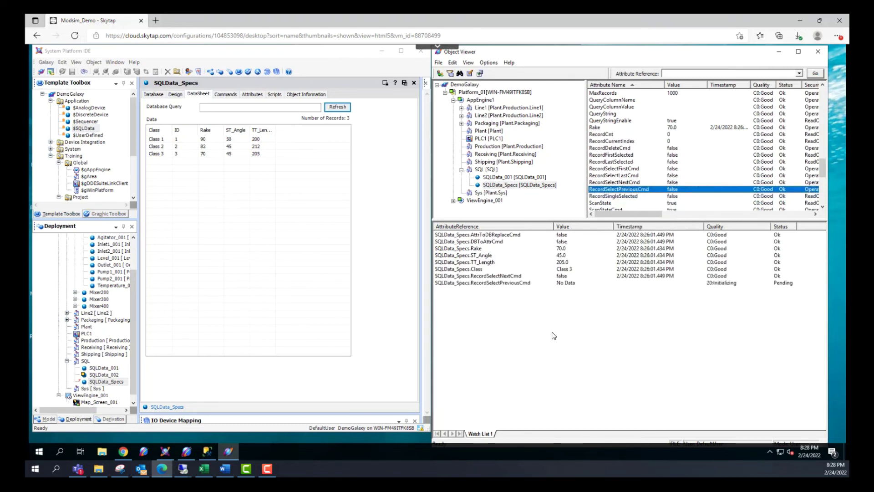
pyautogui.rightClick(482, 242)
pyautogui.click(501, 248)
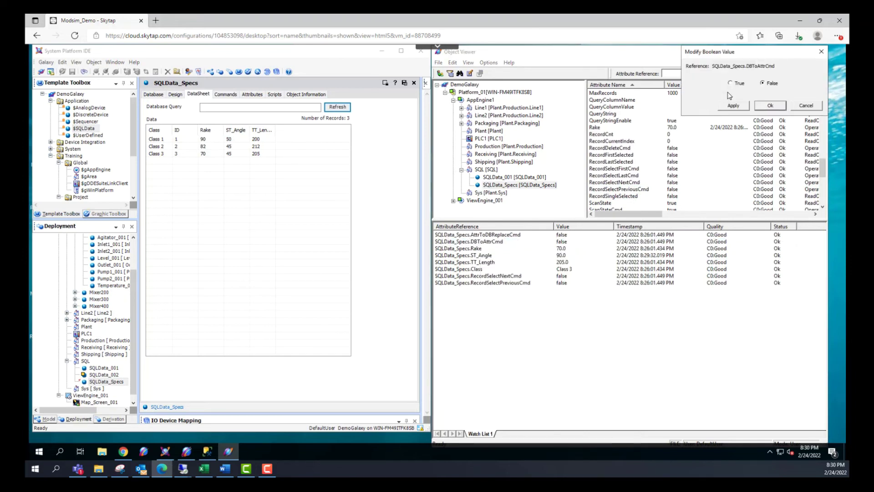
# Set DBToAttrCmd to True to load Class 1: Rake 90, ST_Angle 50, TT_Length 200.
pyautogui.click(731, 83)
pyautogui.click(734, 107)
pyautogui.click(768, 107)
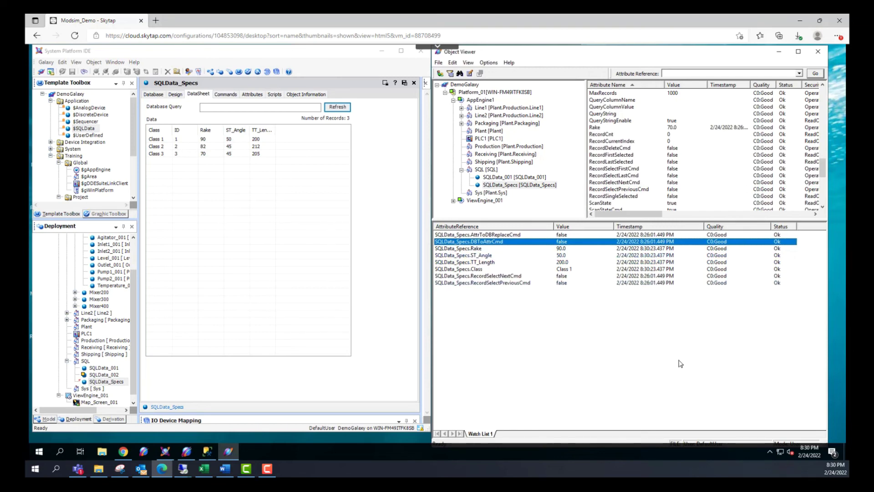
pyautogui.click(489, 263)
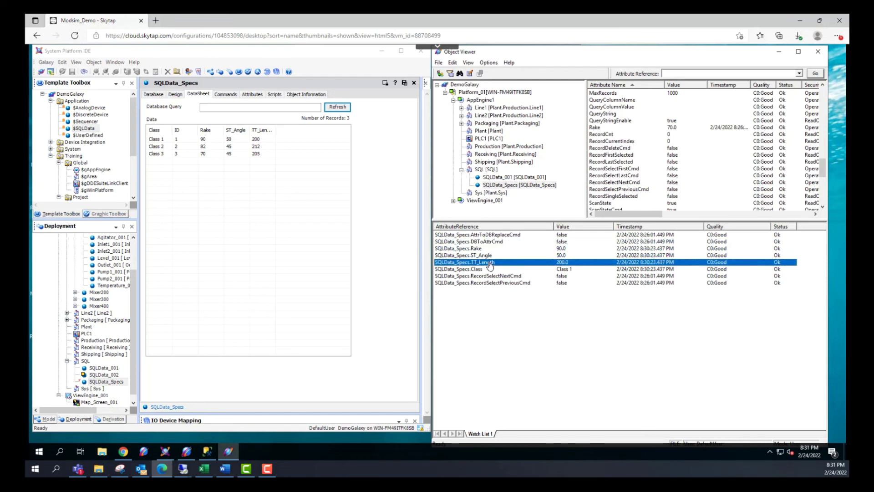
# Change the watched TT_Length value for Class 1 to 100.
pyautogui.rightClick(564, 262)
pyautogui.click(574, 268)
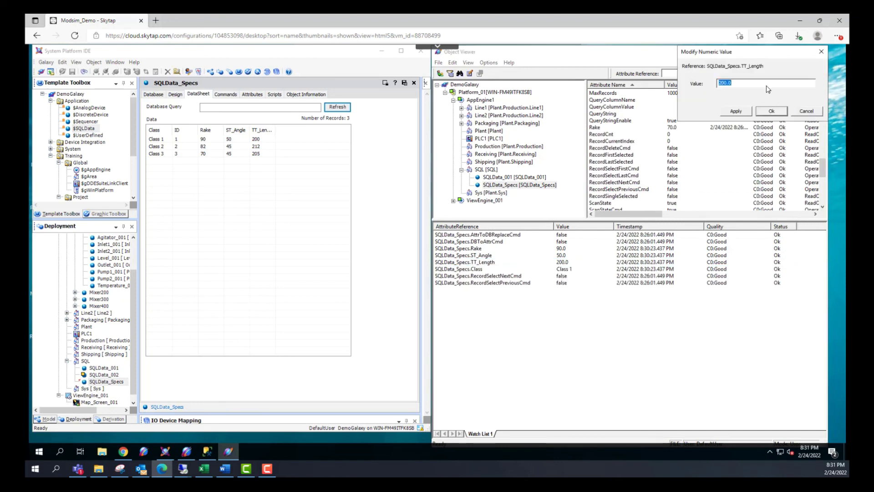
pyautogui.write('100')
pyautogui.click(740, 114)
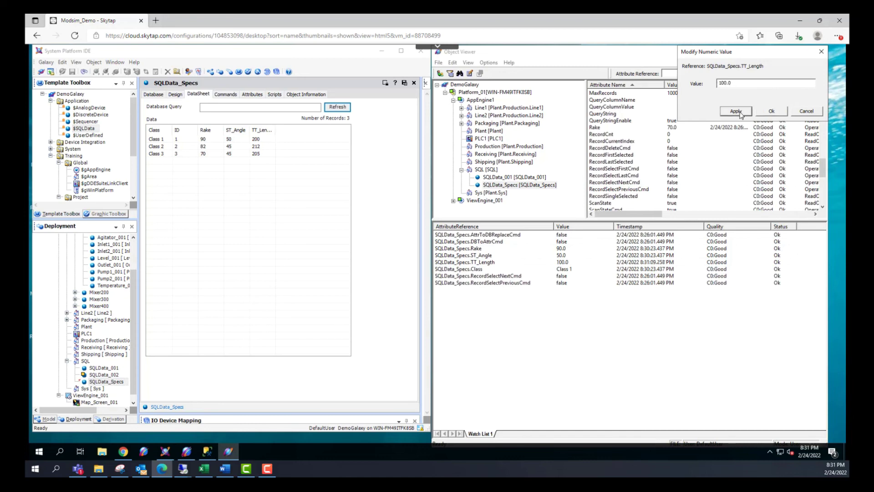
pyautogui.click(778, 113)
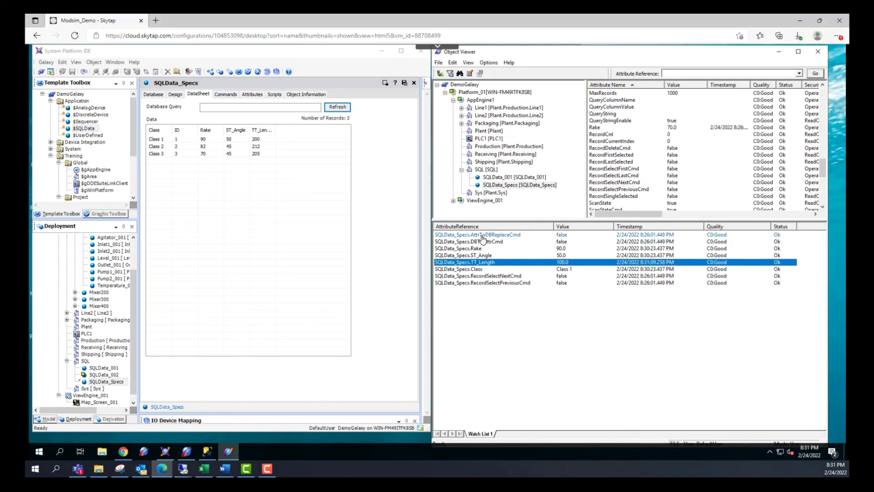
# Set AttrToDBReplaceCmd to True and refresh the data sheet to confirm TT_Length 100.
pyautogui.rightClick(483, 239)
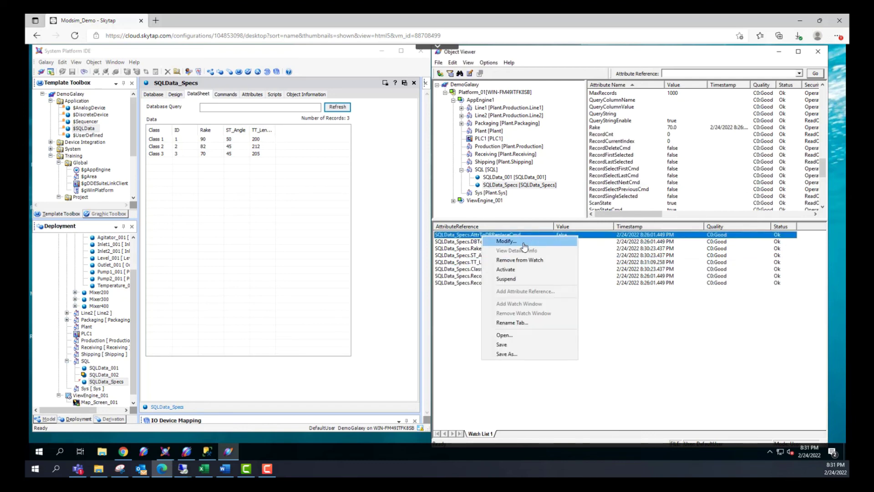
pyautogui.click(506, 241)
pyautogui.click(731, 84)
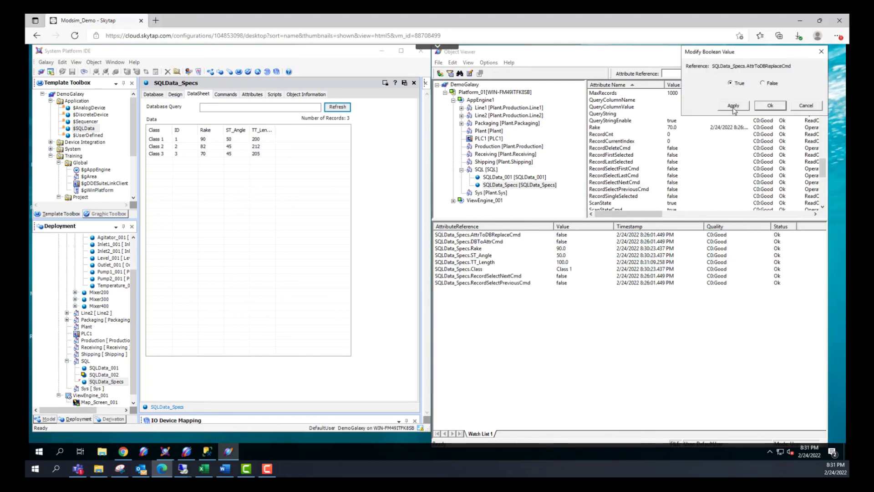
pyautogui.click(767, 106)
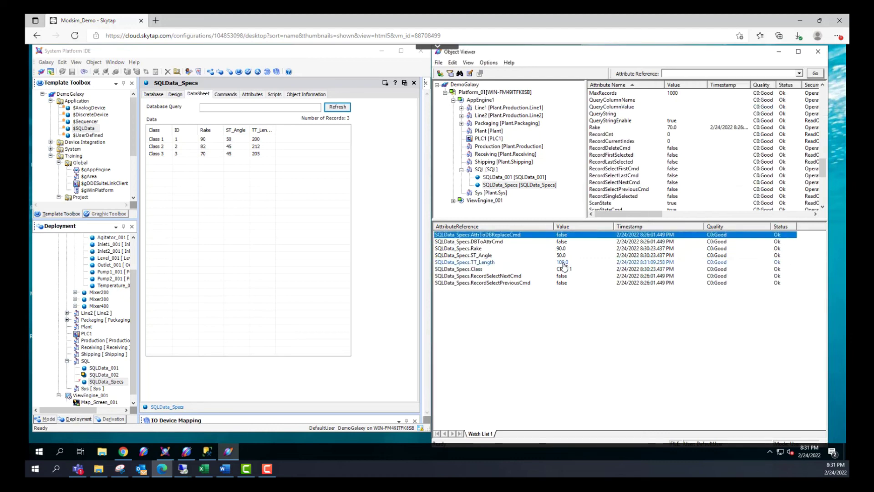
pyautogui.click(345, 108)
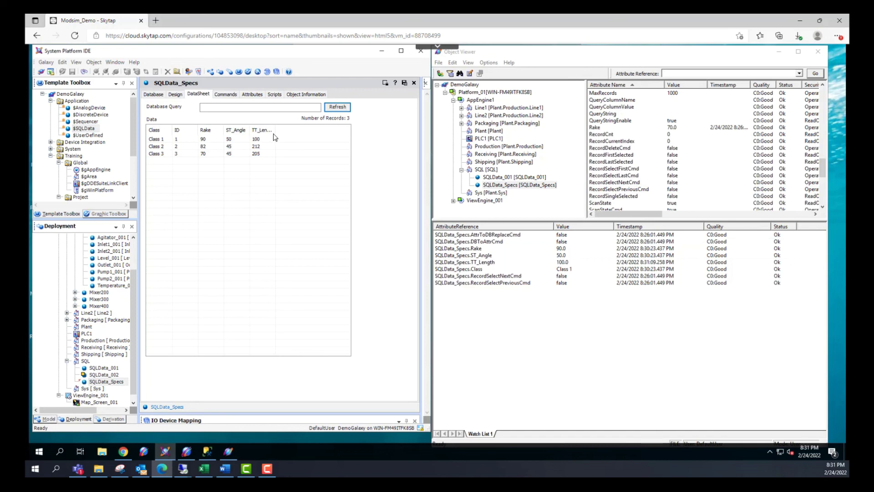
pyautogui.moveTo(275, 132); pyautogui.dragTo(294, 132)
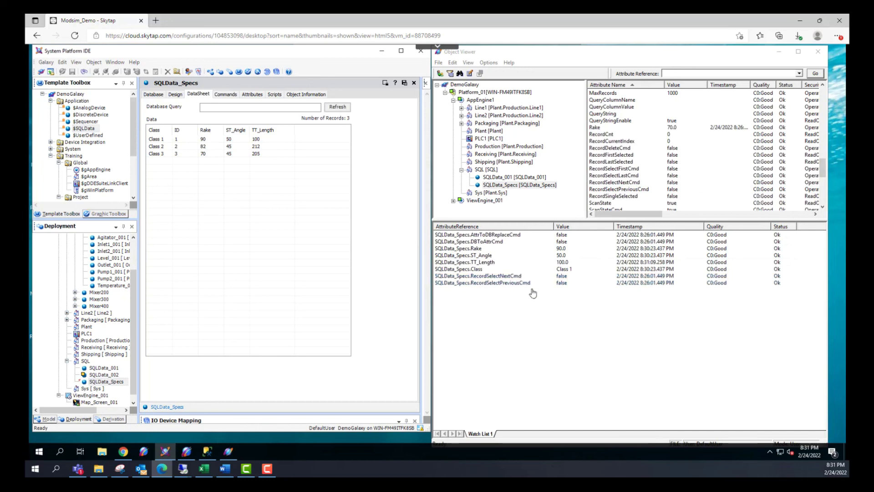
pyautogui.rightClick(512, 277)
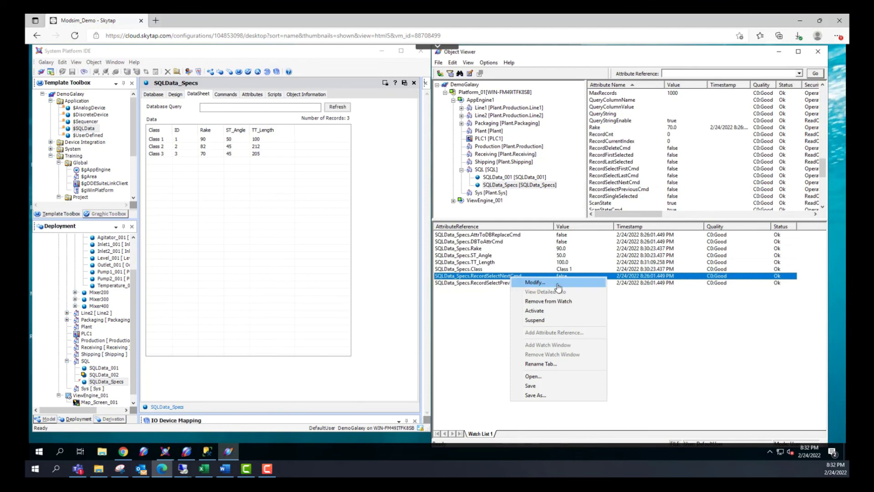
# Set RecordSelectNextCmd to True to reach Class 3: Rake 70, ST_Angle 45, TT_Length 205.
pyautogui.click(536, 283)
pyautogui.click(730, 84)
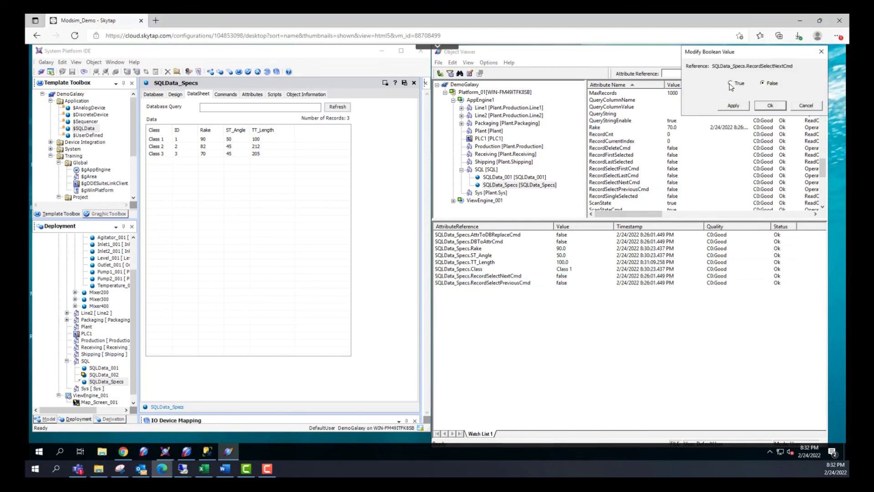
pyautogui.click(742, 109)
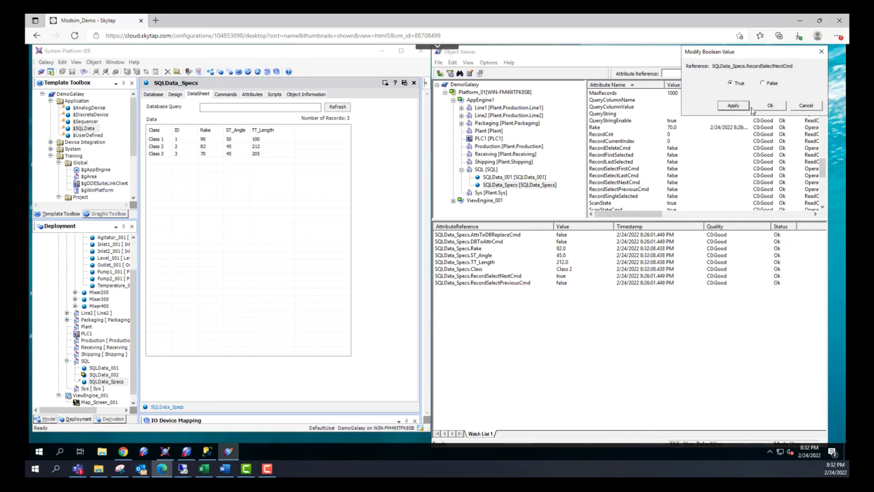
pyautogui.click(769, 107)
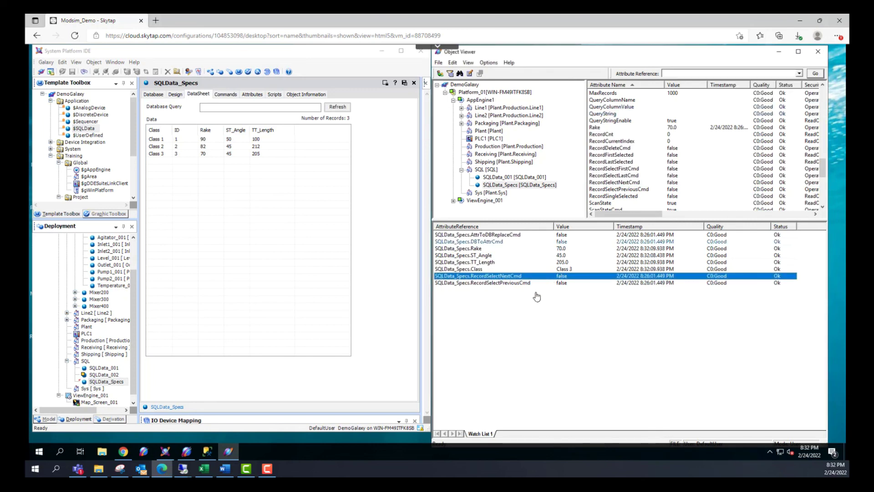